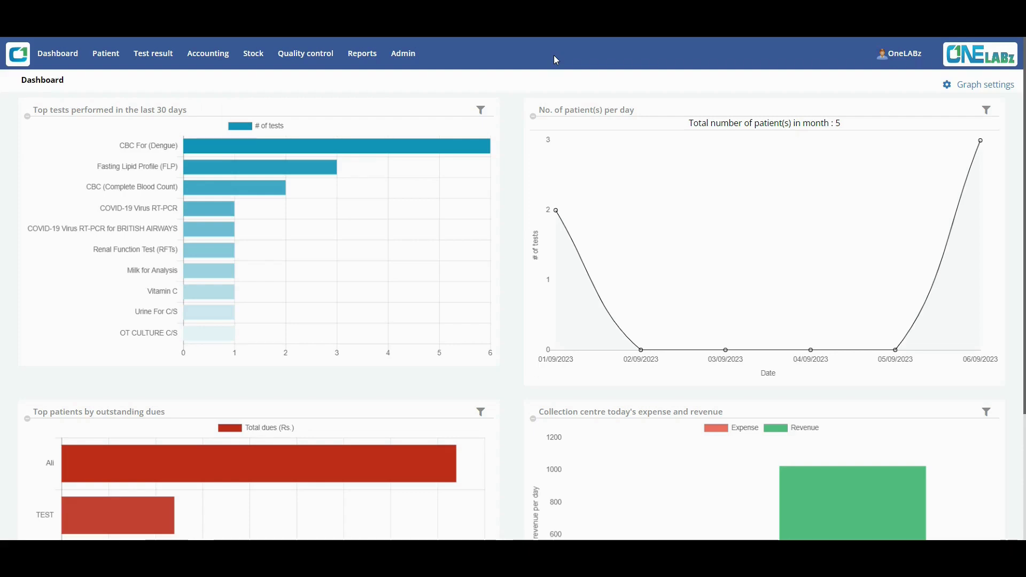
# Open Register patient from the Patient menu in the top navigation bar.
pyautogui.moveTo(99, 58)
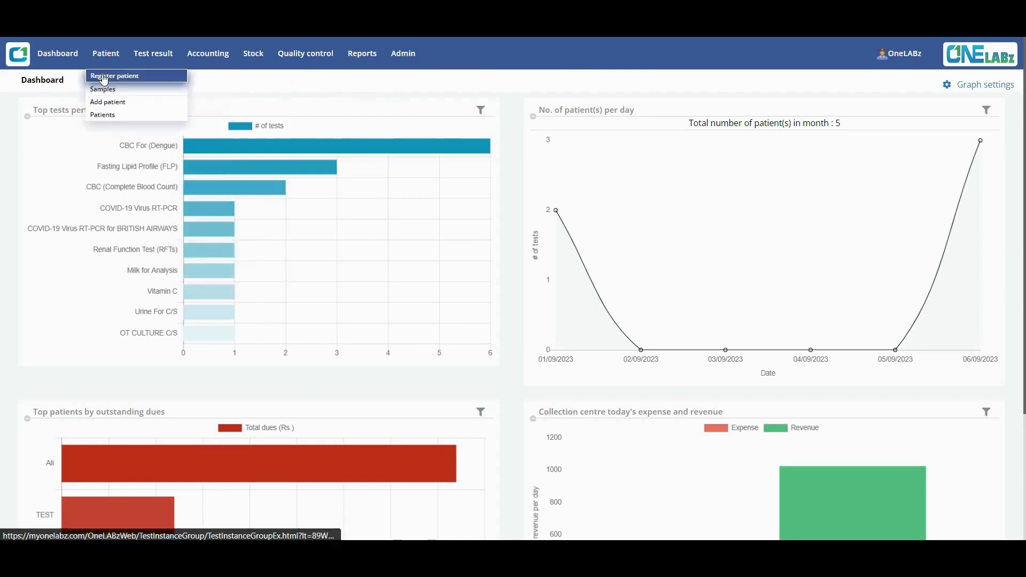
pyautogui.click(104, 78)
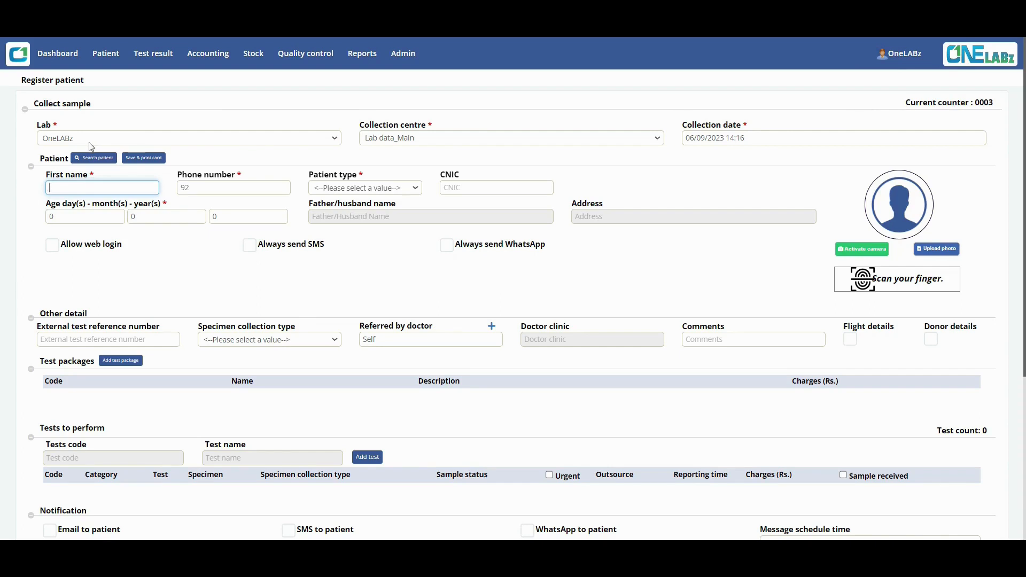
pyautogui.click(487, 144)
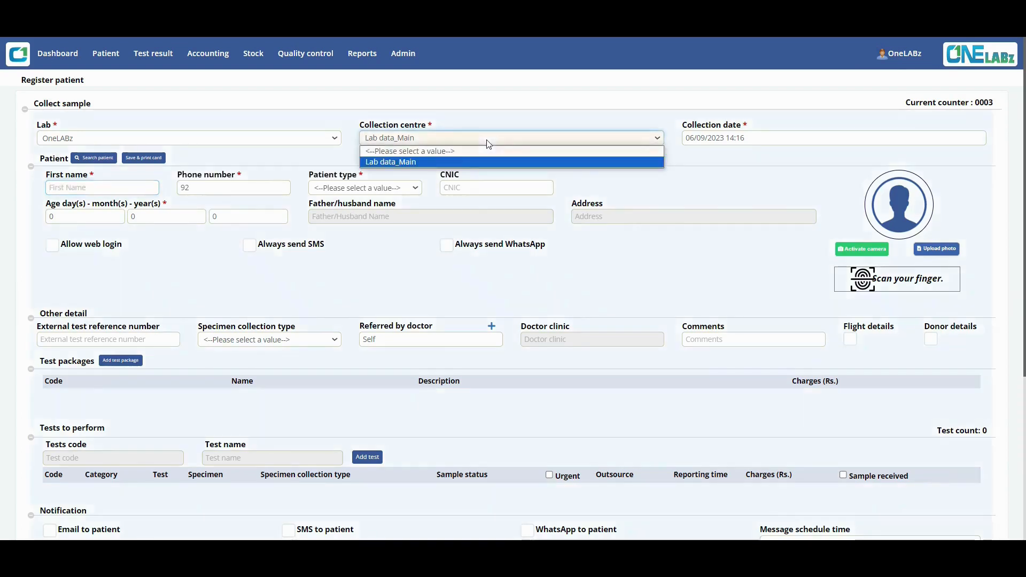
pyautogui.click(487, 142)
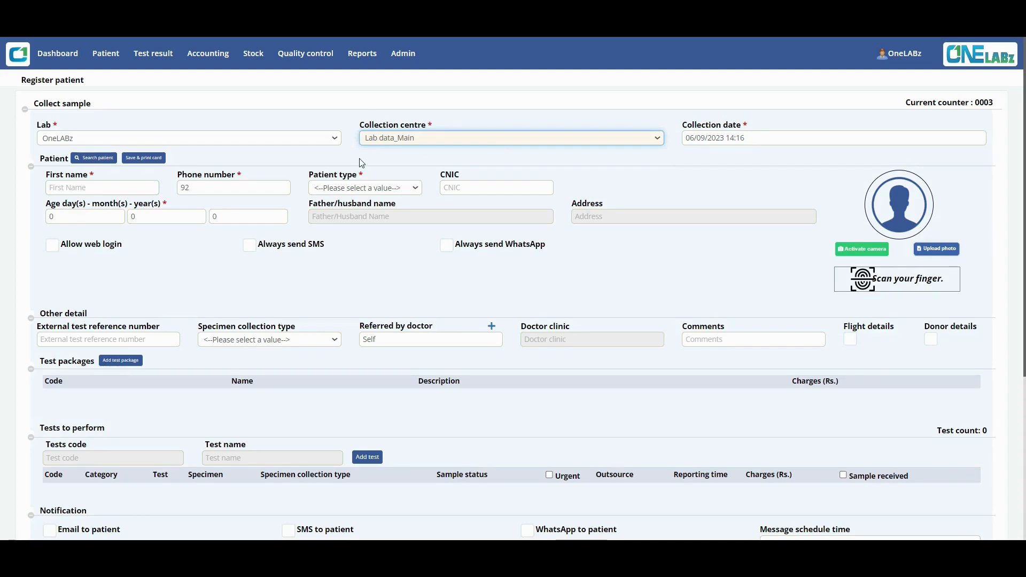
pyautogui.click(761, 138)
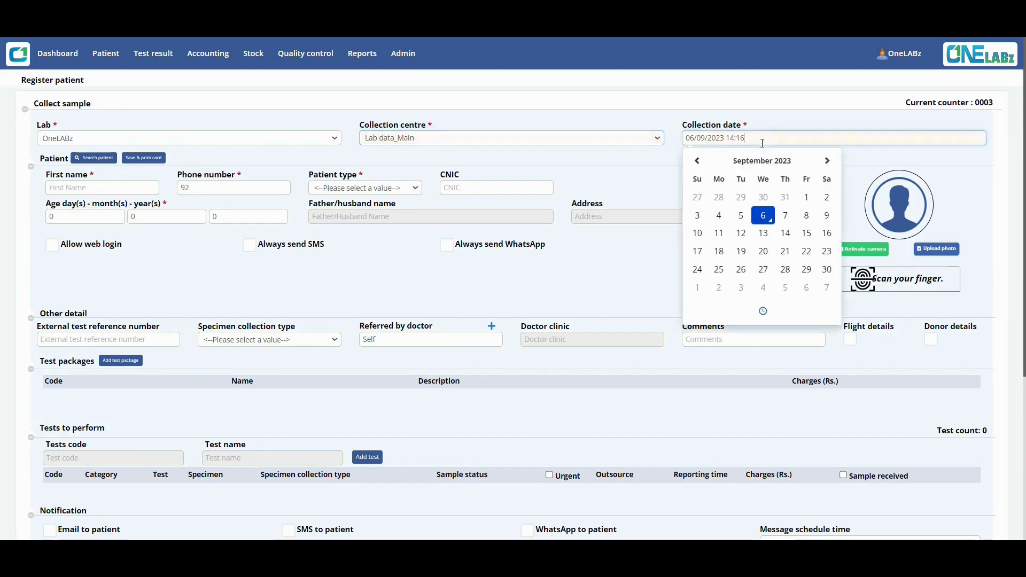
pyautogui.click(671, 159)
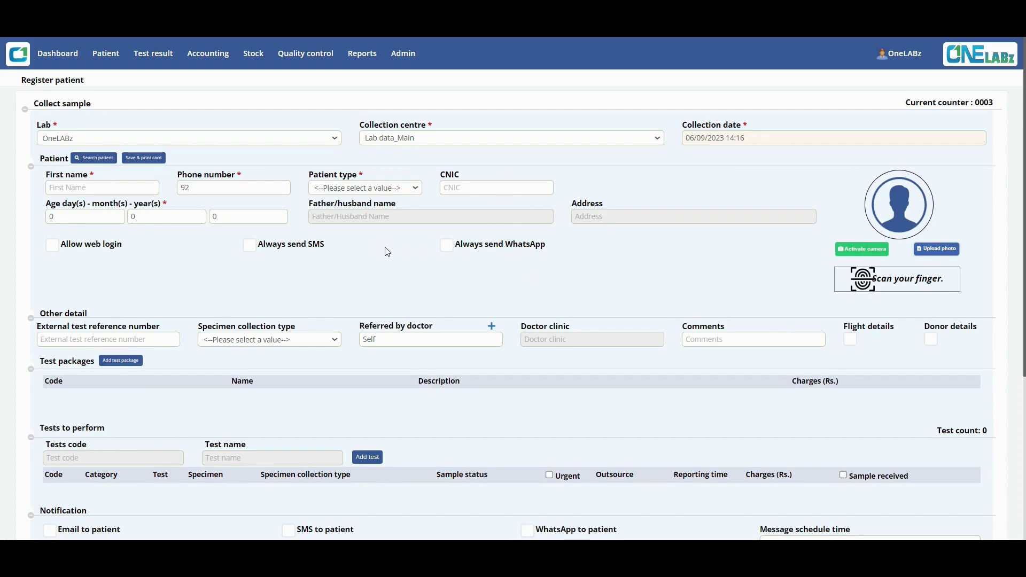
pyautogui.click(114, 186)
# Enter the patient's first name and phone number, and set patient type to Male.
pyautogui.write('Ali')
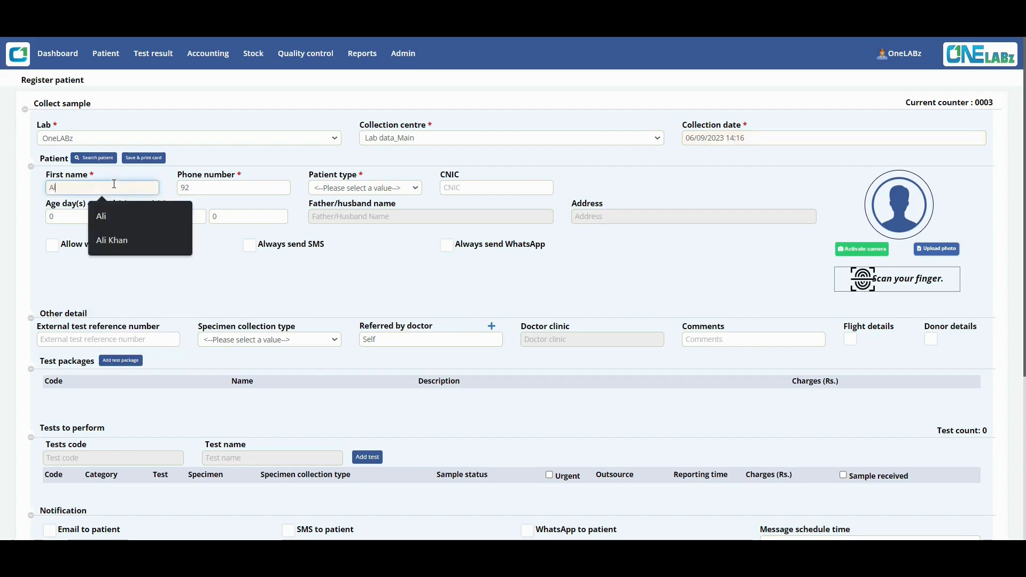
pyautogui.press('Tab')
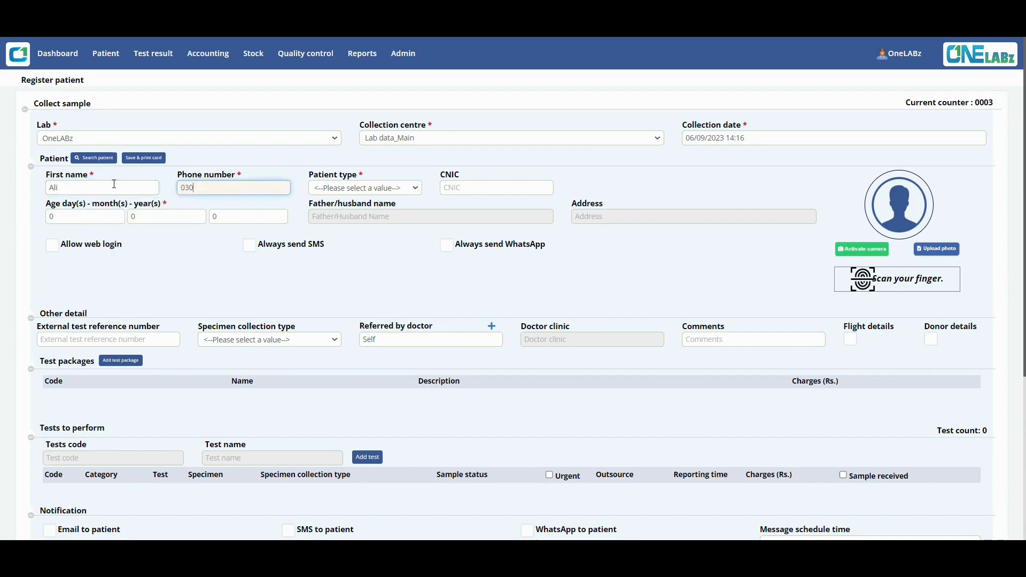
pyautogui.click(390, 190)
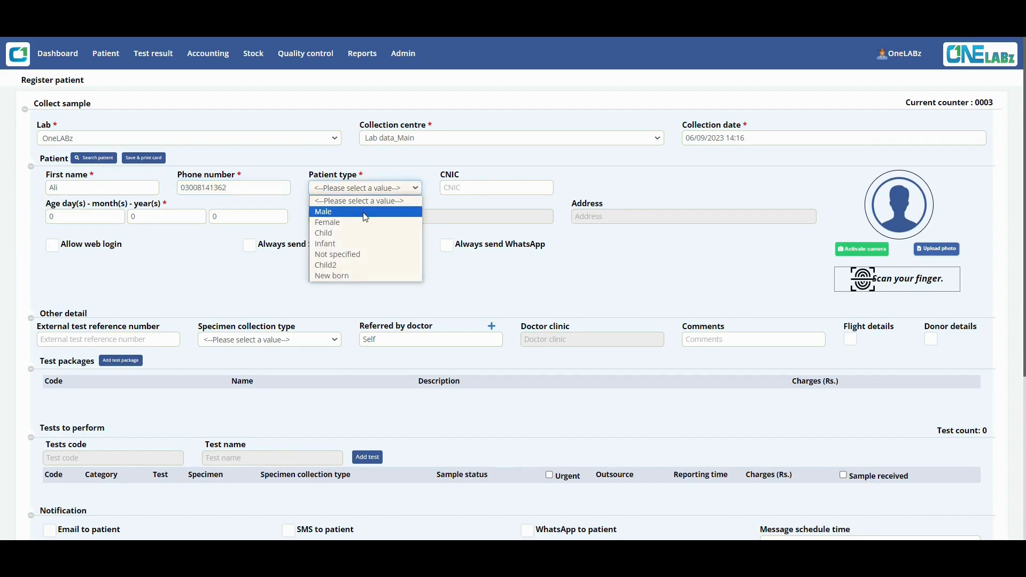
pyautogui.click(369, 209)
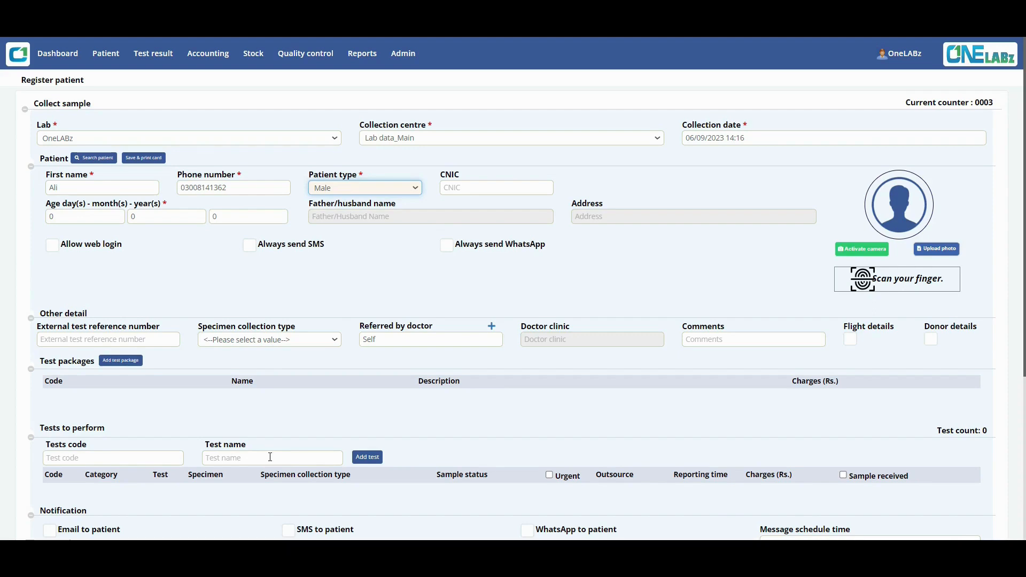
# Keep patient type Male and fill the CNIC from a saved suggestion.
pyautogui.click(382, 188)
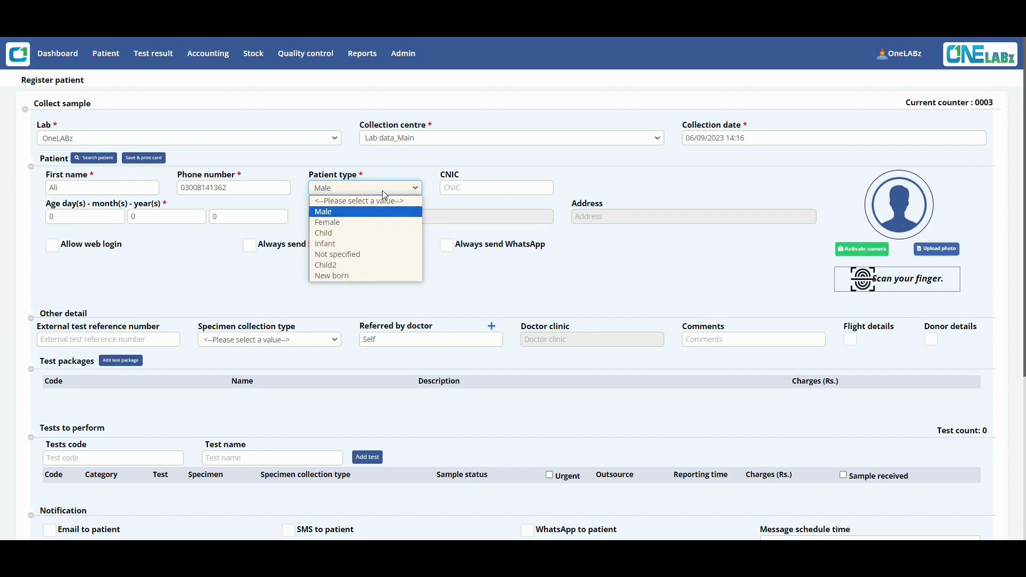
pyautogui.click(382, 190)
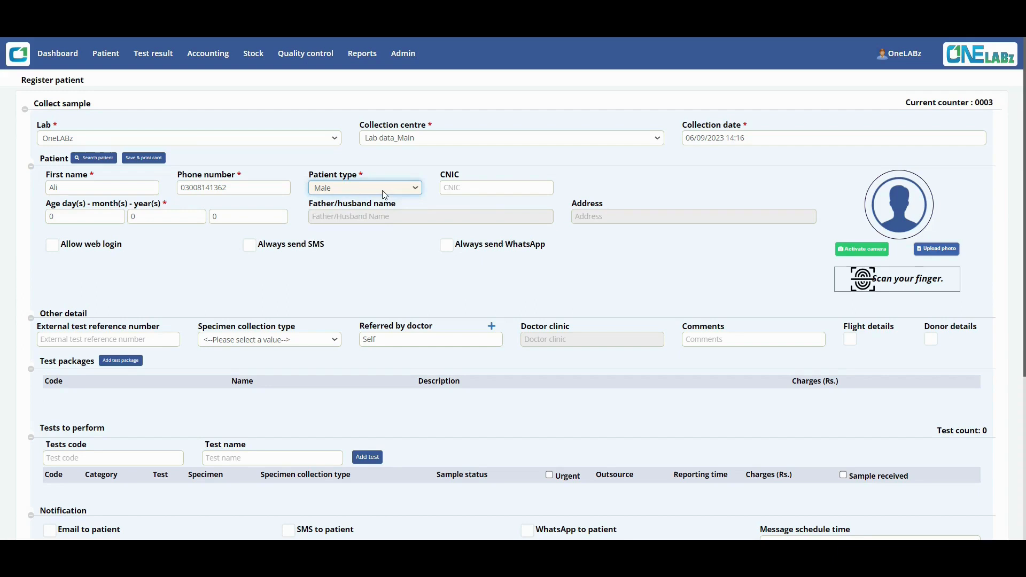
pyautogui.click(480, 191)
pyautogui.click(521, 233)
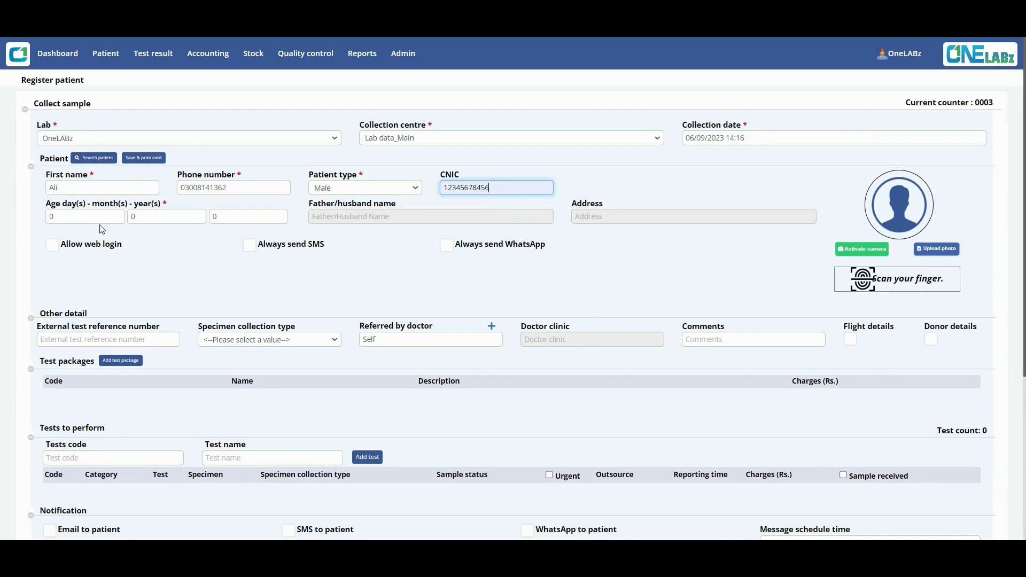
# Set the age to 24 years and enter the father/husband name and address.
pyautogui.click(234, 215)
pyautogui.press('BackSpace')
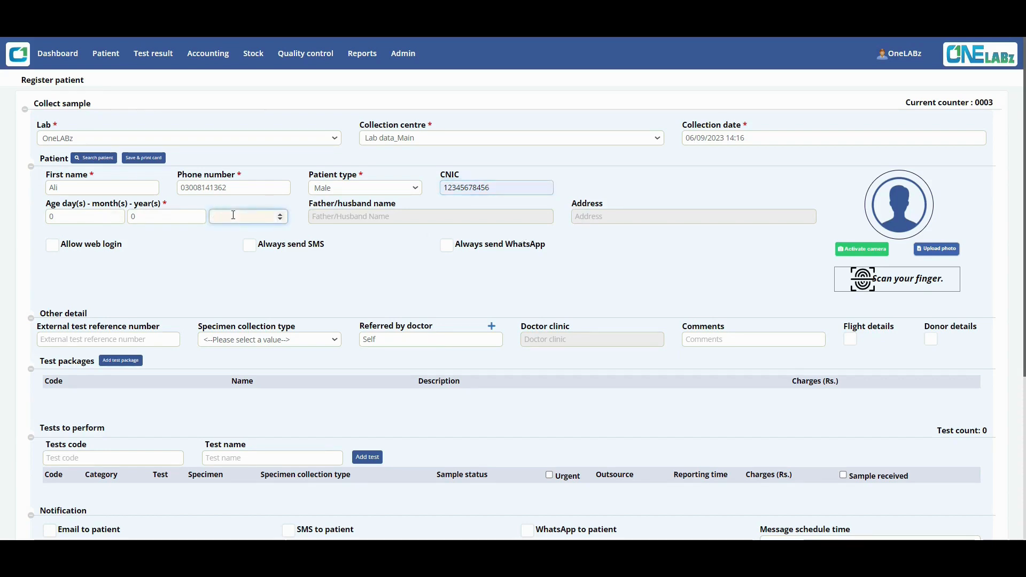
pyautogui.write('24')
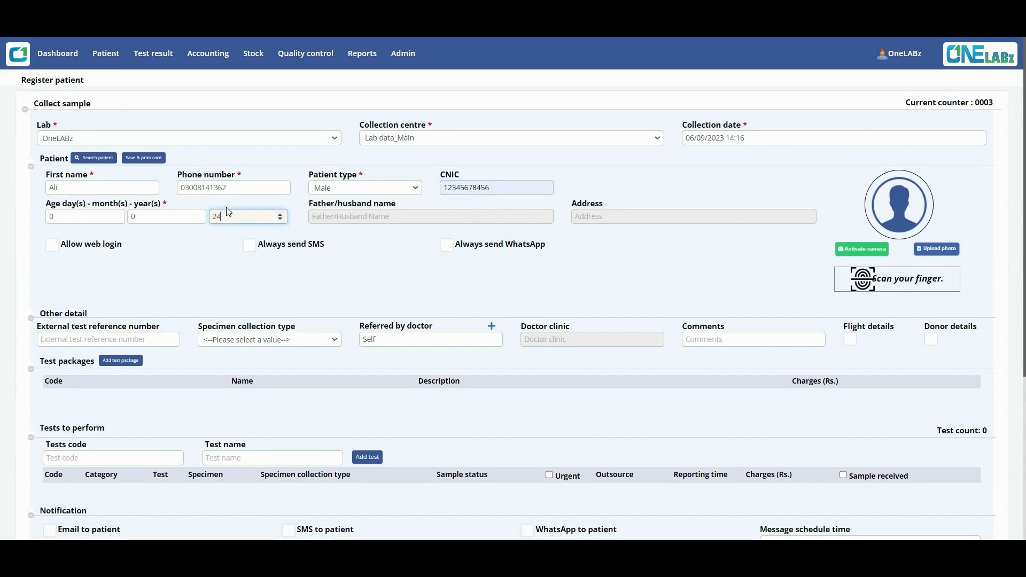
pyautogui.click(335, 215)
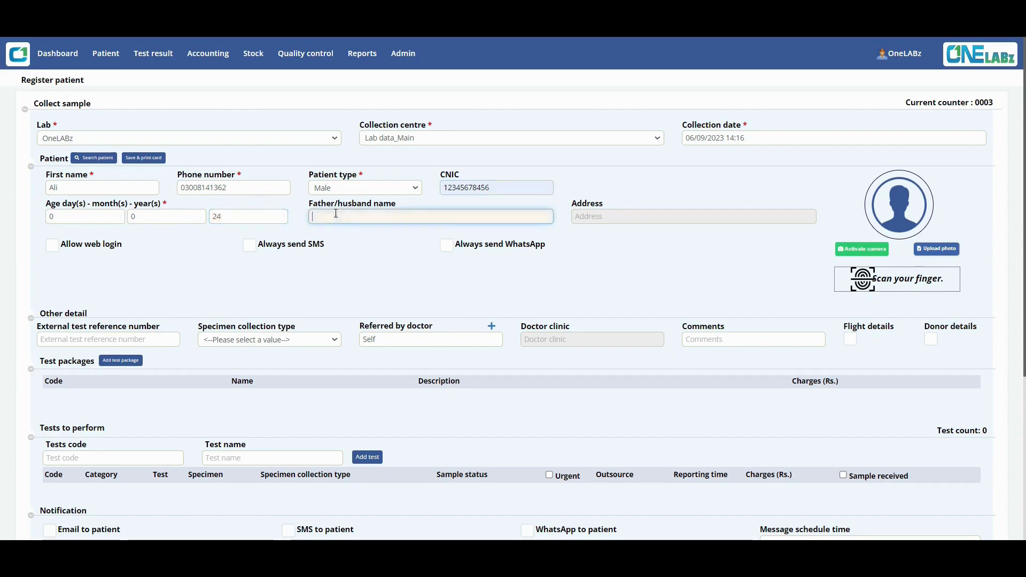
pyautogui.write('Khan')
pyautogui.press('Tab')
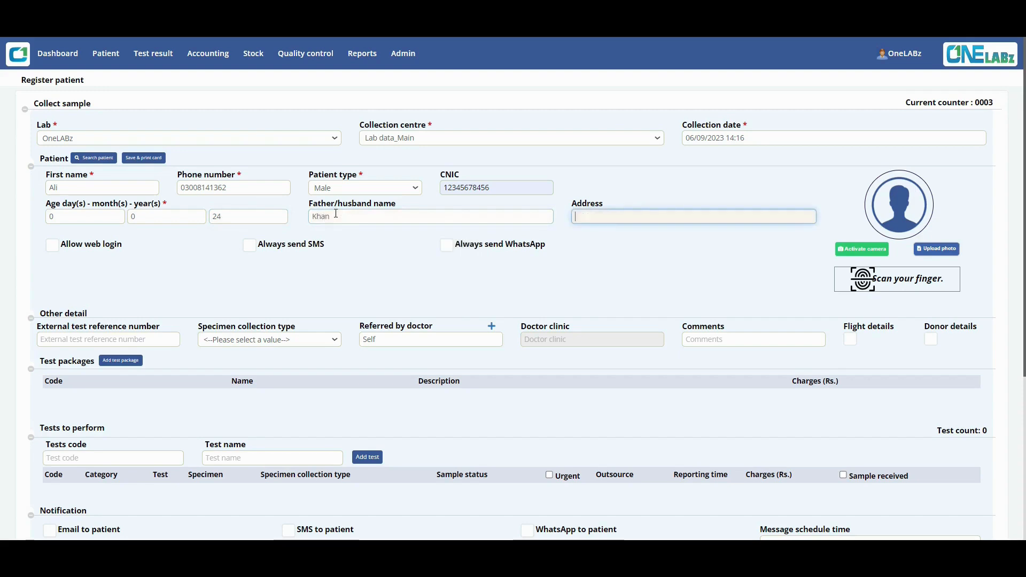
pyautogui.write('Lahore')
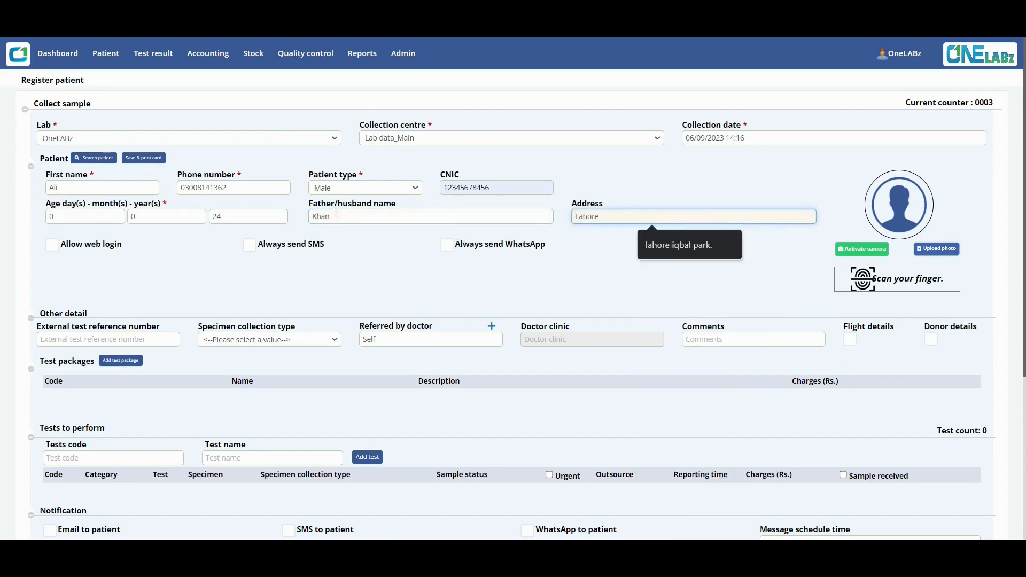
pyautogui.click(657, 260)
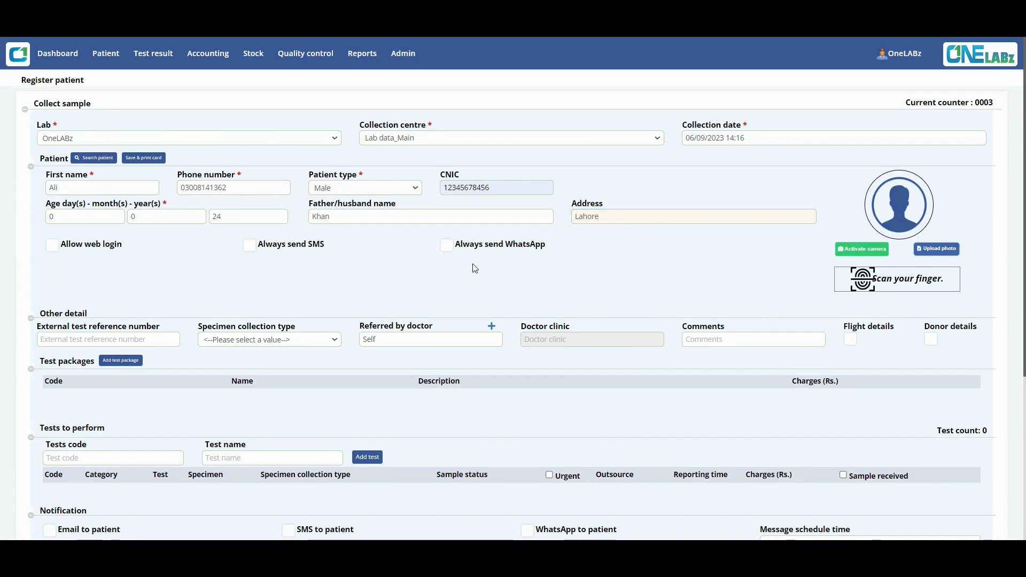
# Leave web login off and turn on Always send WhatsApp for the patient.
pyautogui.click(53, 248)
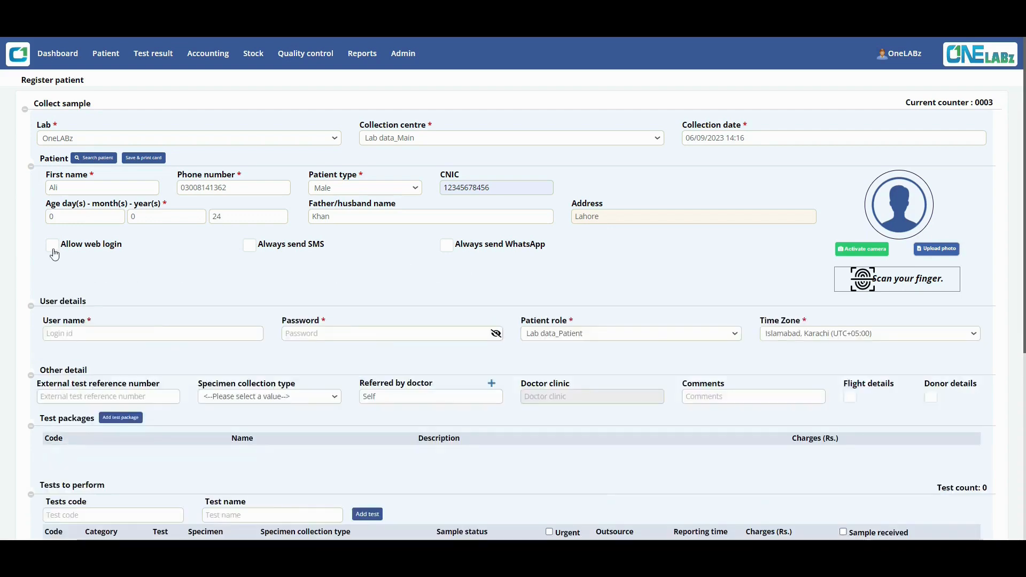
pyautogui.click(53, 247)
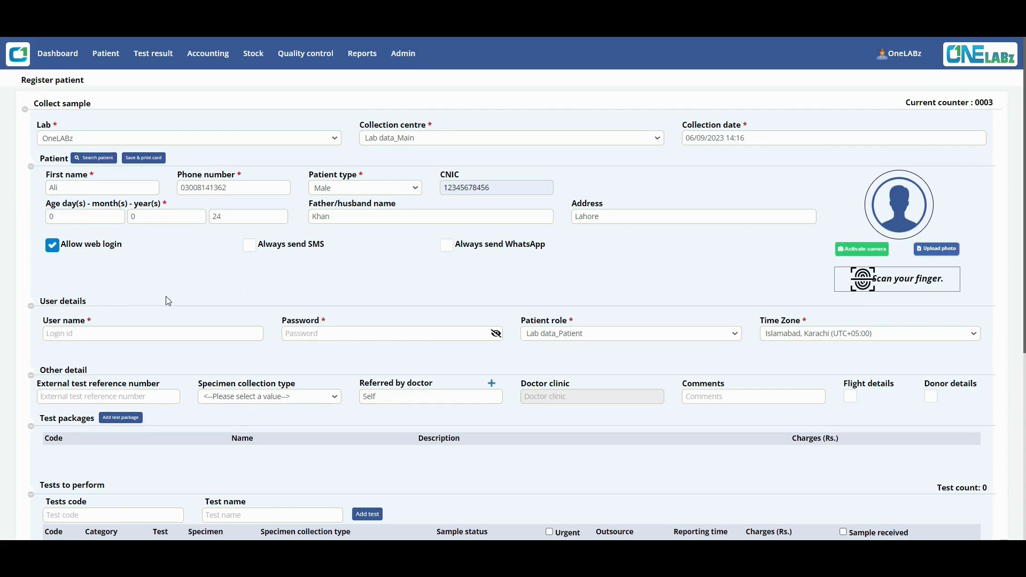
pyautogui.click(56, 249)
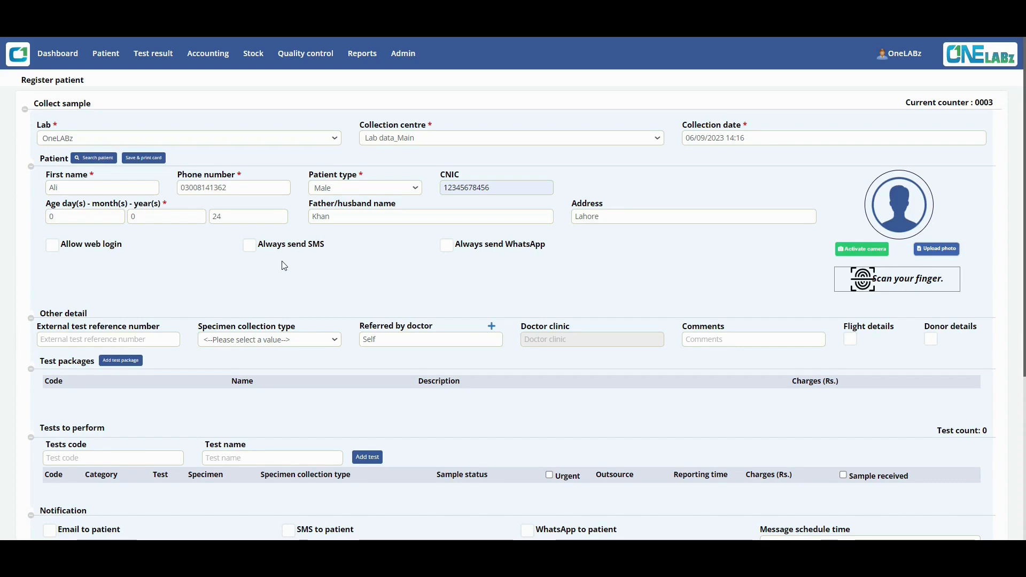
pyautogui.click(453, 252)
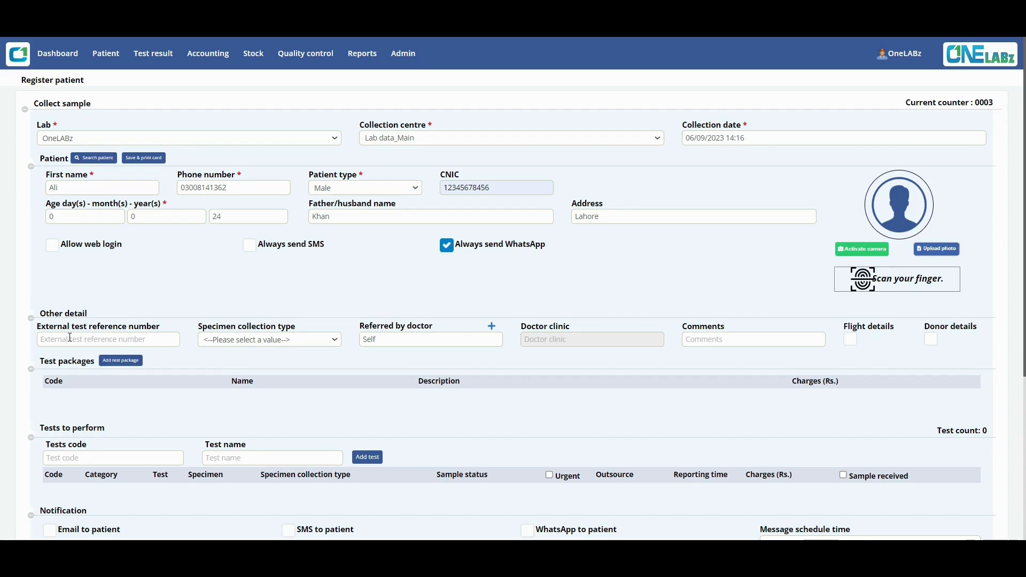
pyautogui.click(244, 340)
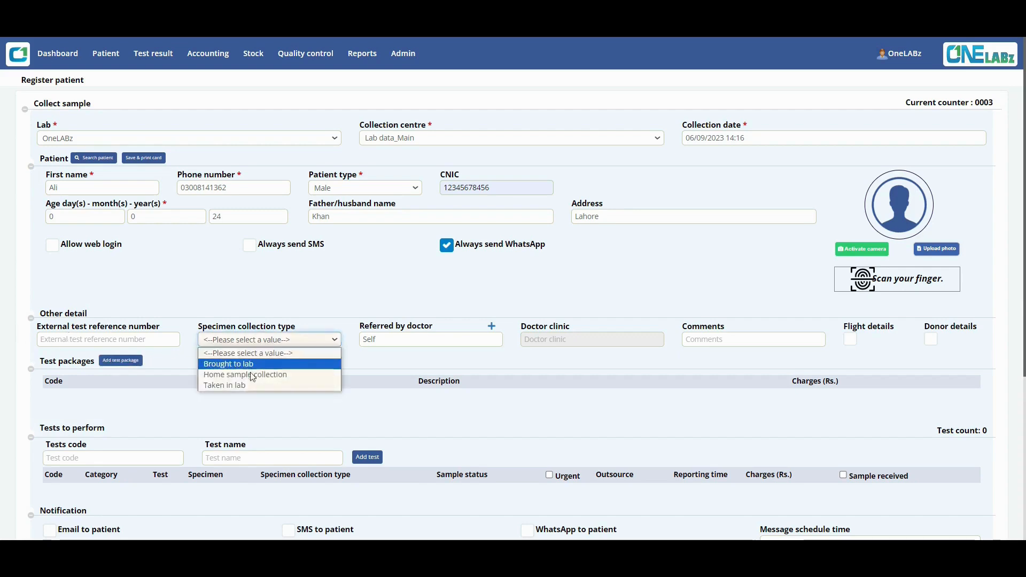
# Pick the suggested referring doctor, then start adding a new doctor in Add Doctor.
pyautogui.click(392, 341)
pyautogui.click(392, 342)
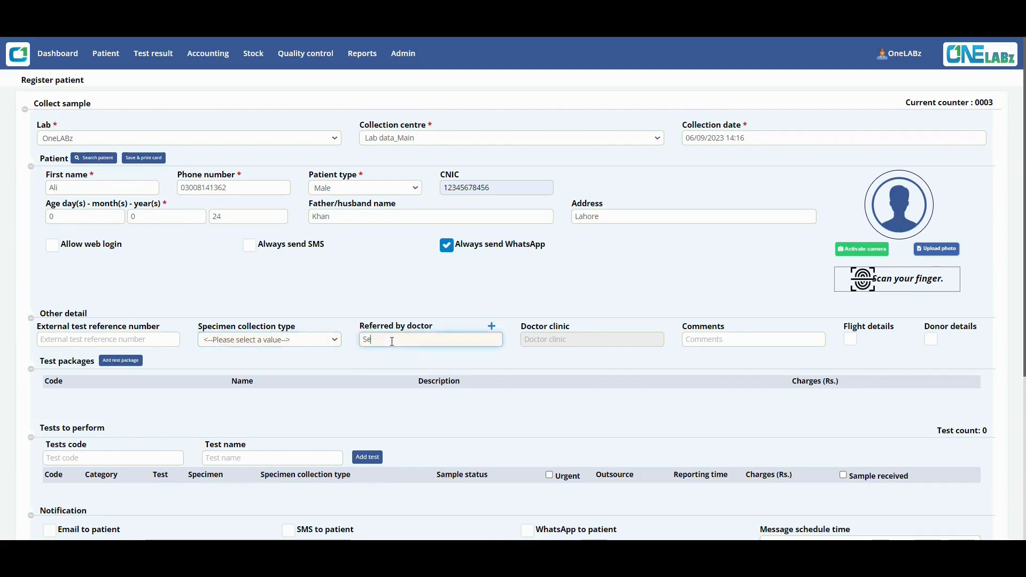
pyautogui.write('d')
pyautogui.press('Down')
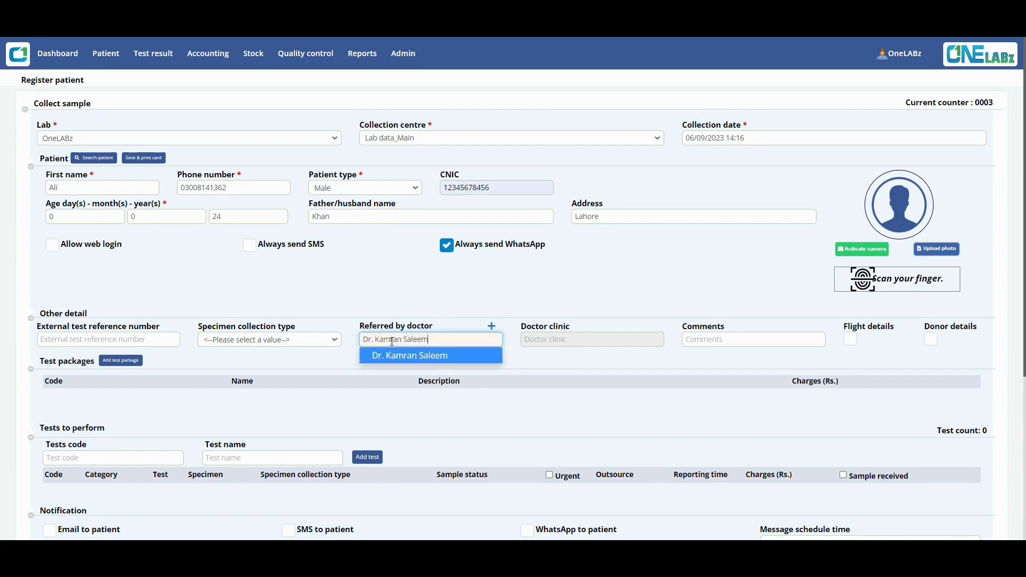
pyautogui.press('Return')
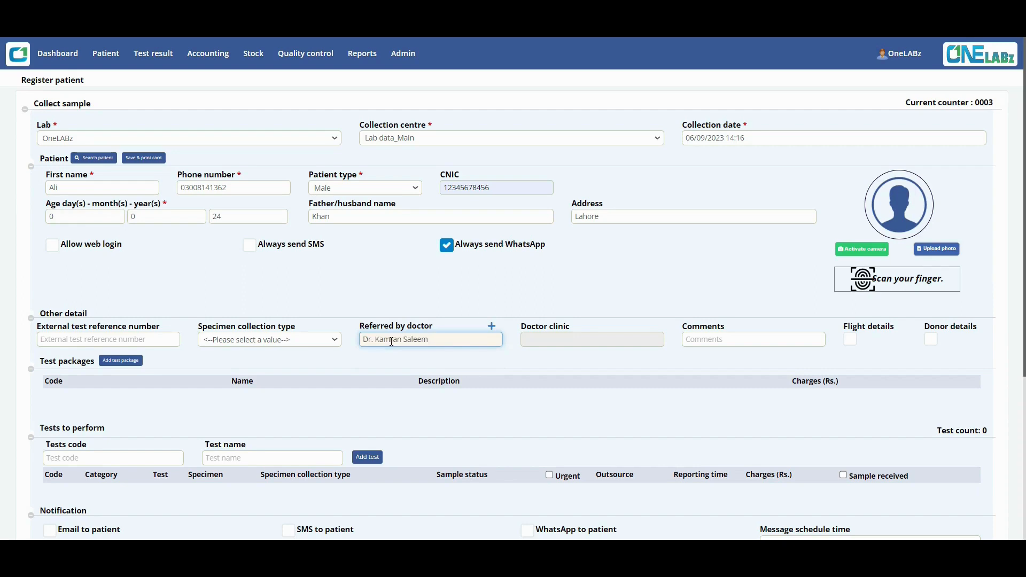
pyautogui.click(491, 326)
pyautogui.click(335, 127)
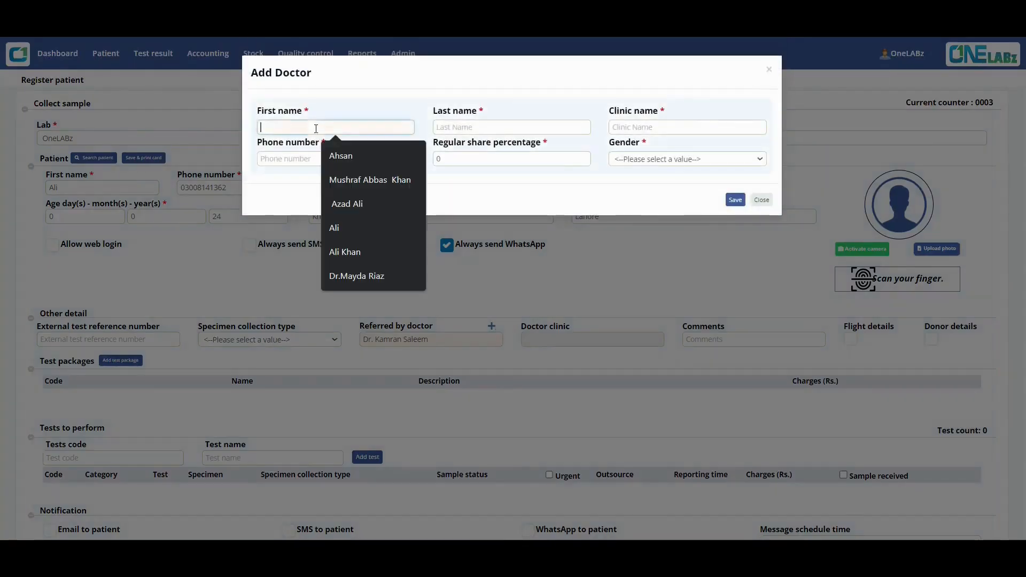
# Save a male doctor from clinic Khan Lab with a phone number and 10% regular share.
pyautogui.click(354, 150)
pyautogui.click(512, 127)
pyautogui.click(518, 154)
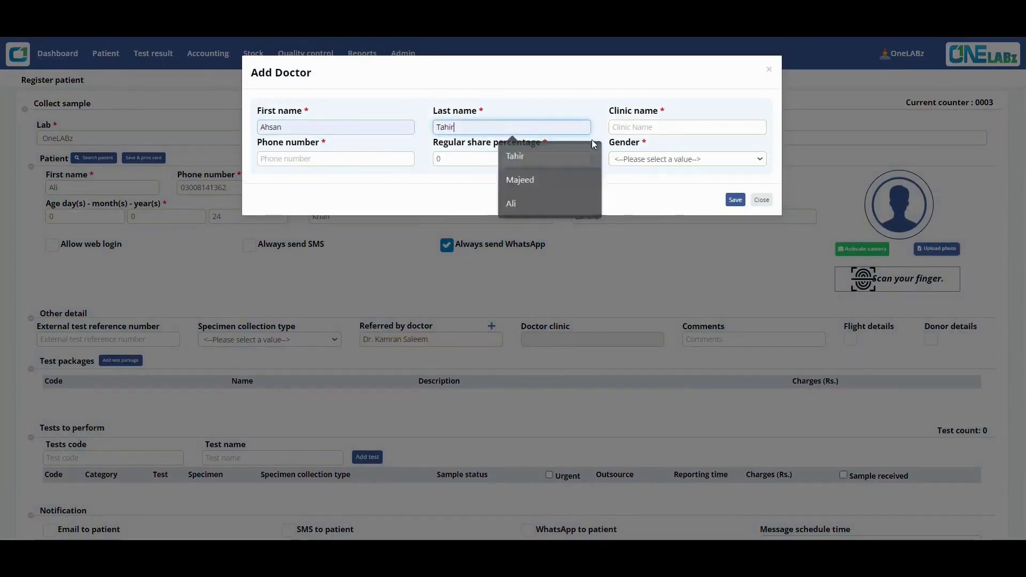
pyautogui.click(647, 127)
pyautogui.click(693, 157)
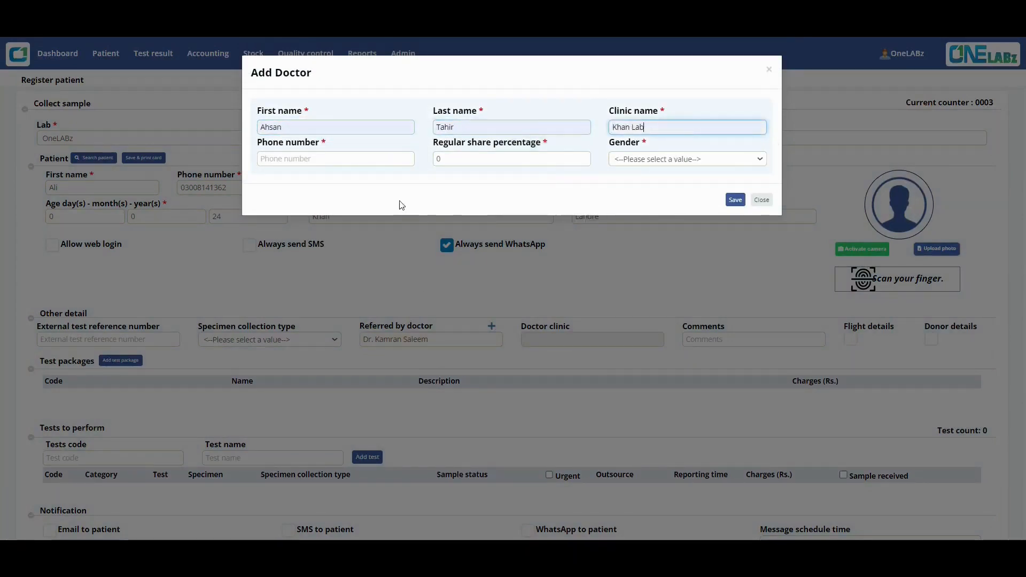
pyautogui.click(360, 160)
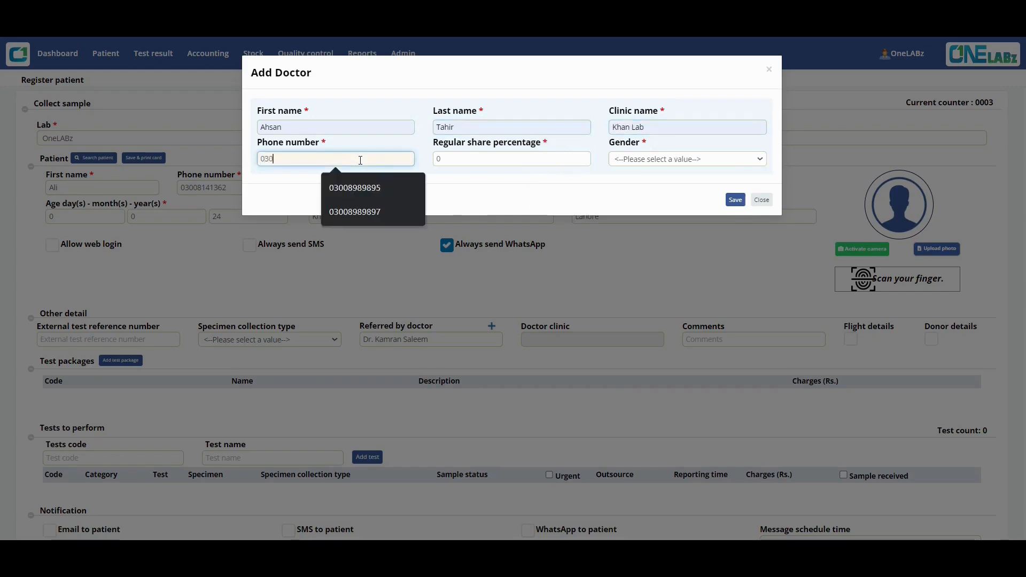
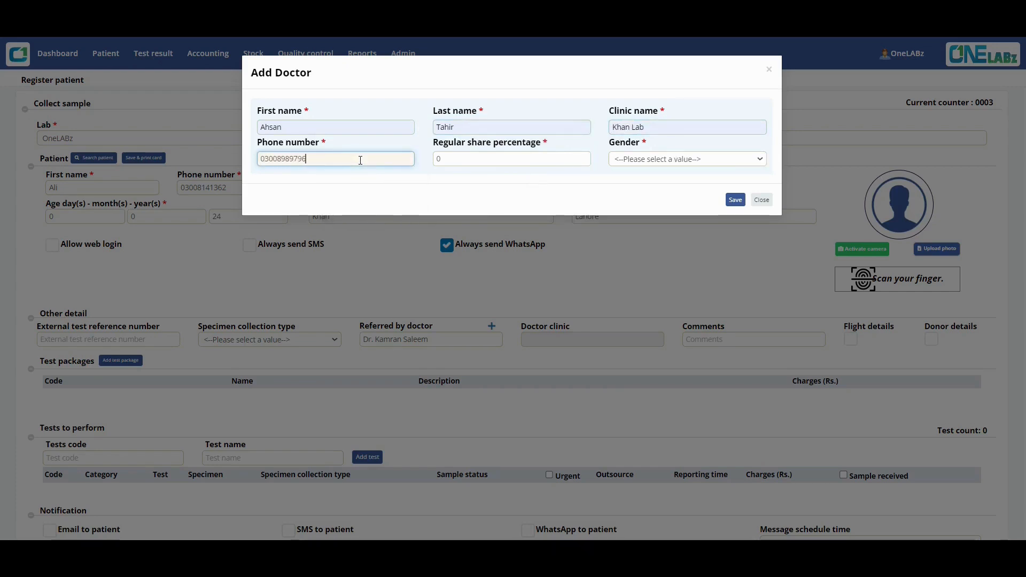
pyautogui.click(489, 163)
pyautogui.write('10')
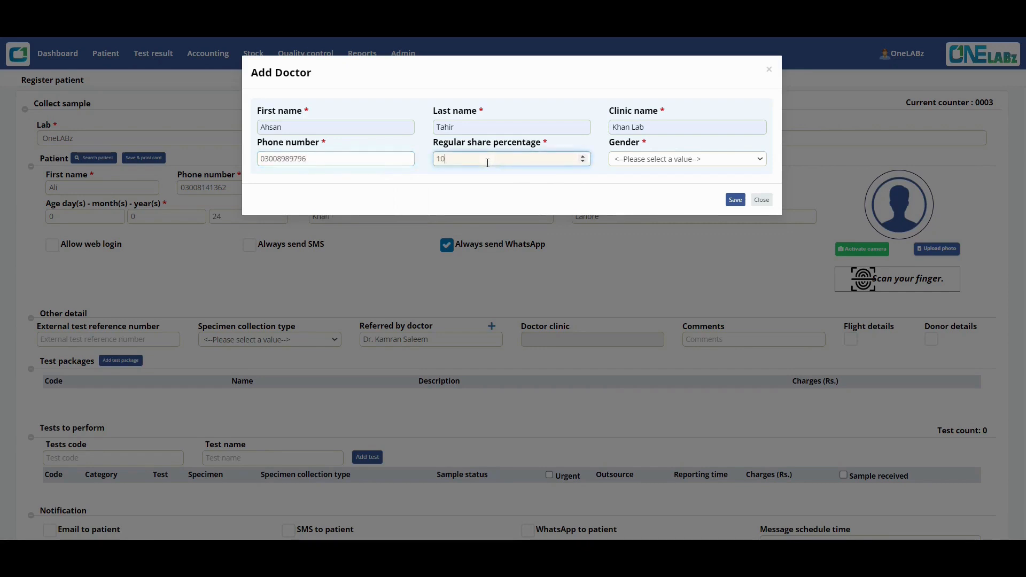
pyautogui.click(638, 160)
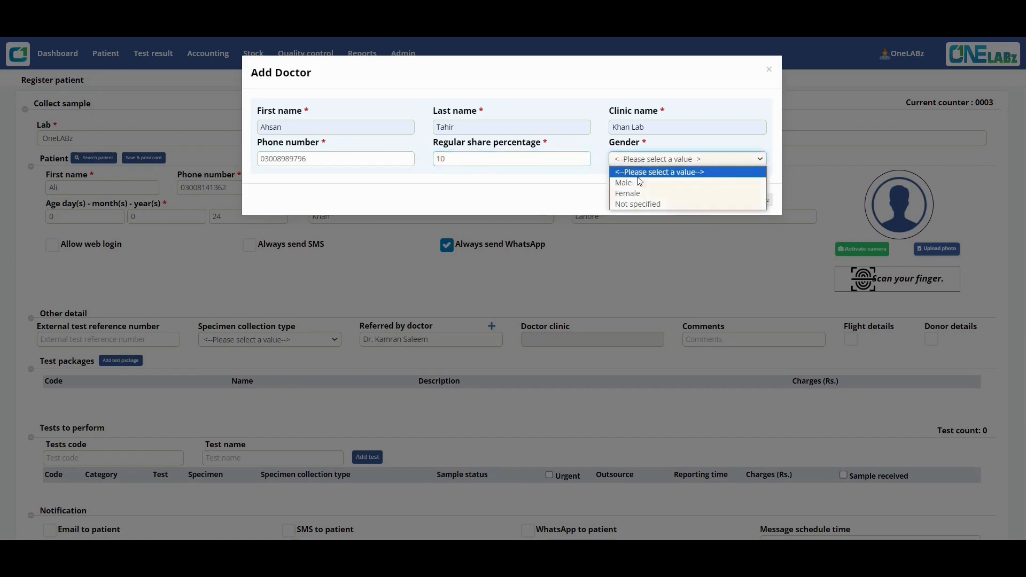
pyautogui.click(636, 183)
pyautogui.click(735, 200)
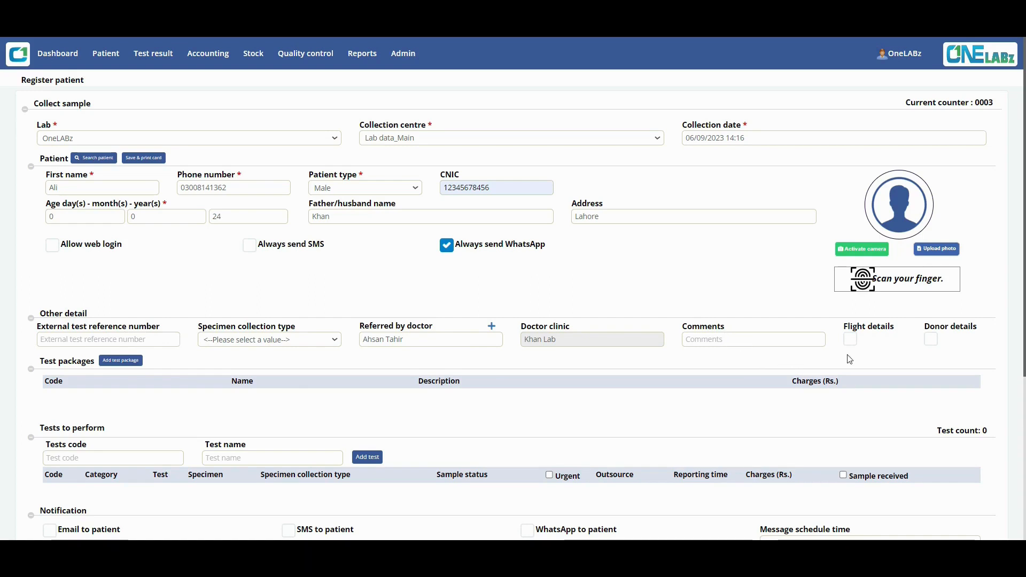
# Leave flight details off, switch on donor details, and scroll down to the tests.
pyautogui.click(850, 339)
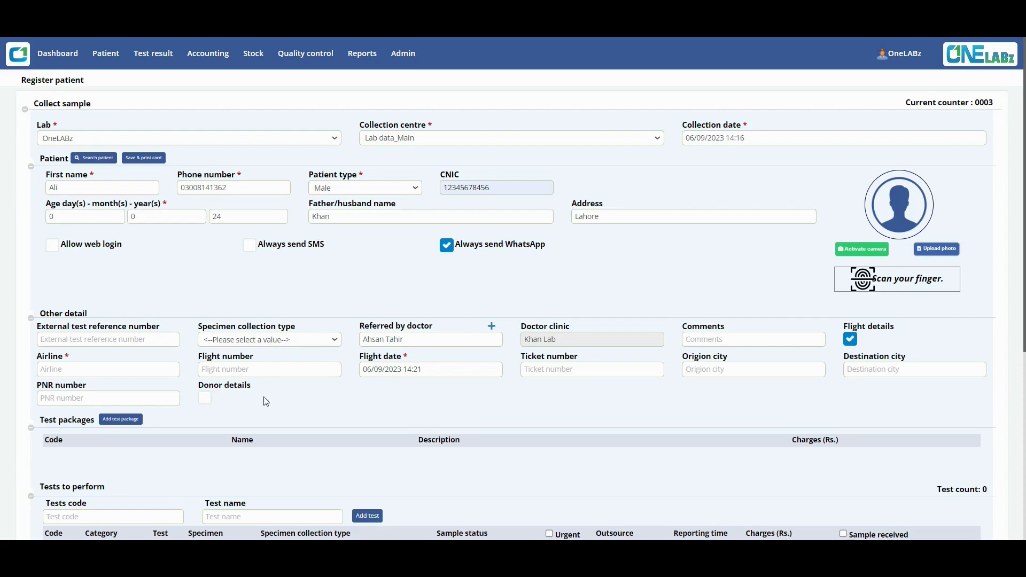
pyautogui.click(851, 340)
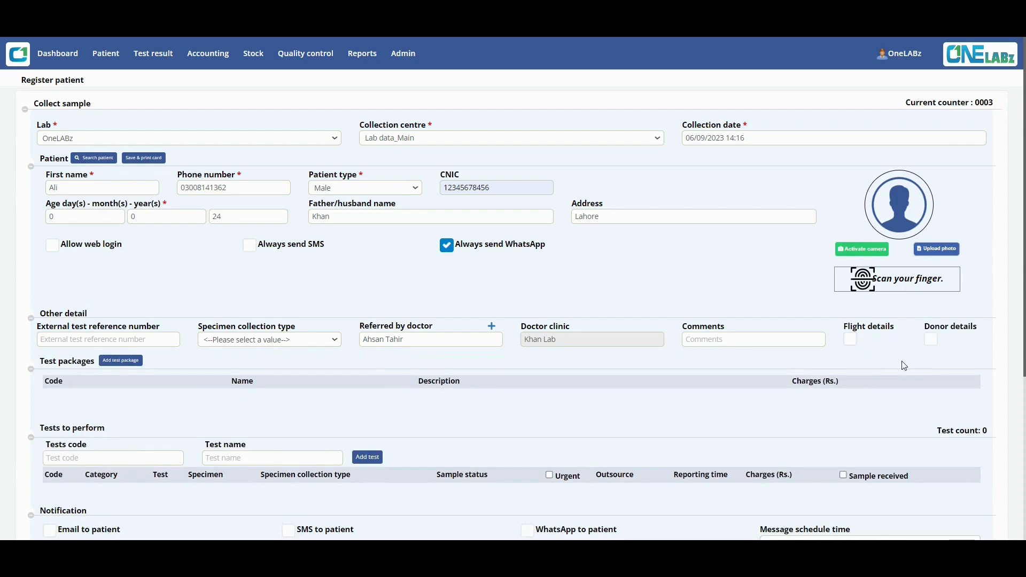
pyautogui.click(931, 340)
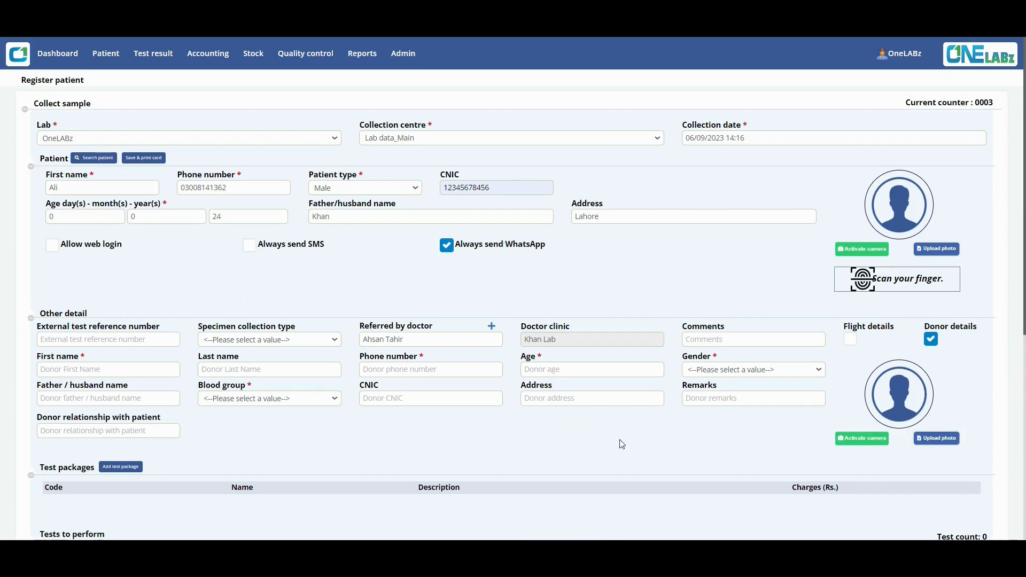
pyautogui.scroll(-4, 474, 454)
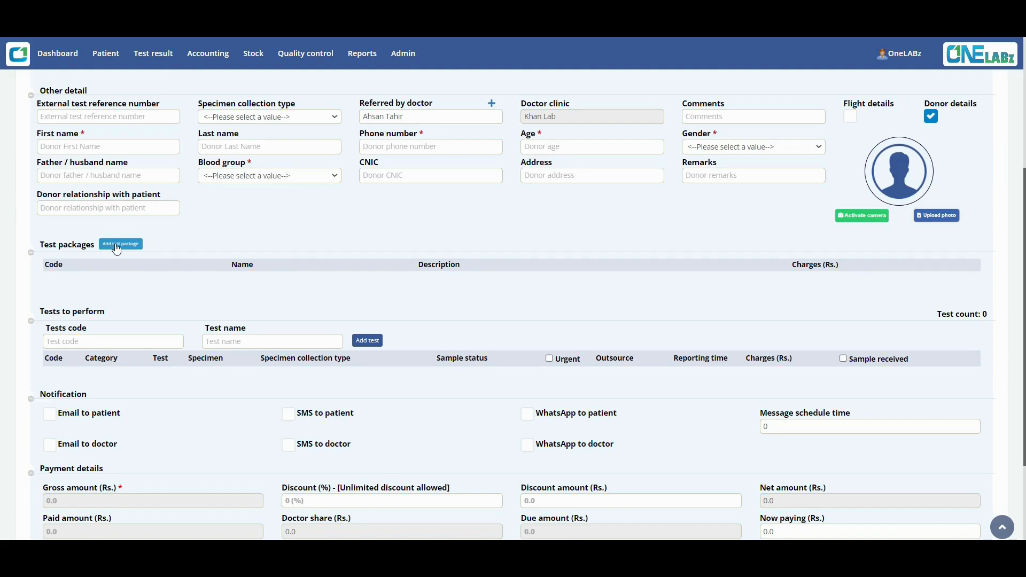
pyautogui.click(116, 245)
pyautogui.click(116, 281)
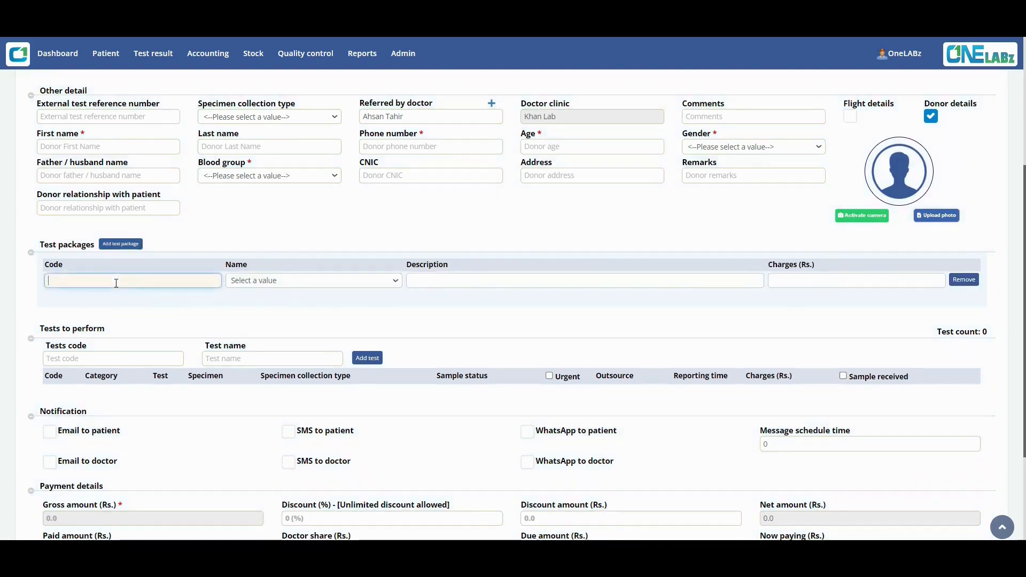
pyautogui.write('22')
pyautogui.press('Down')
pyautogui.press('Return')
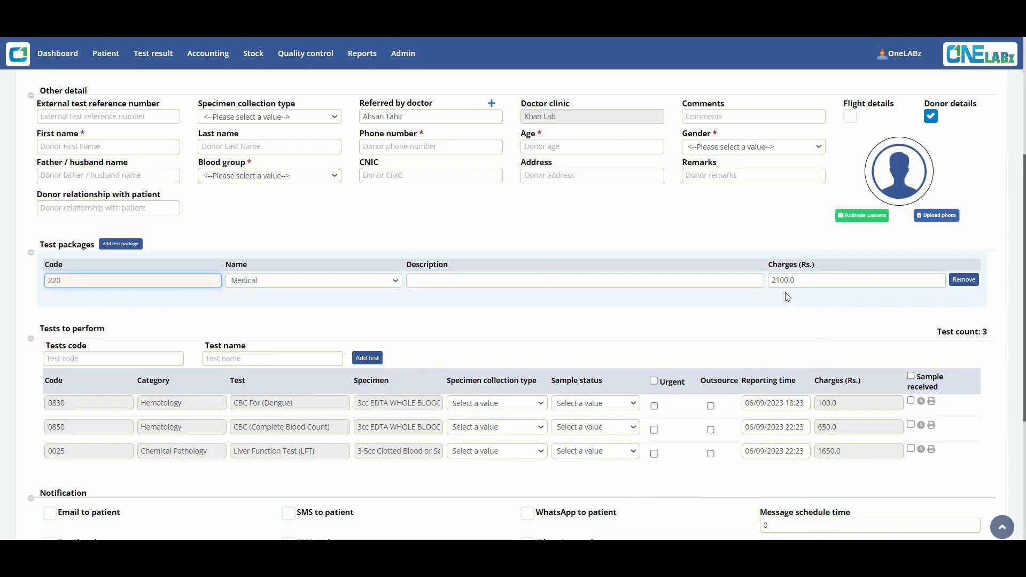
pyautogui.scroll(-5, 731, 316)
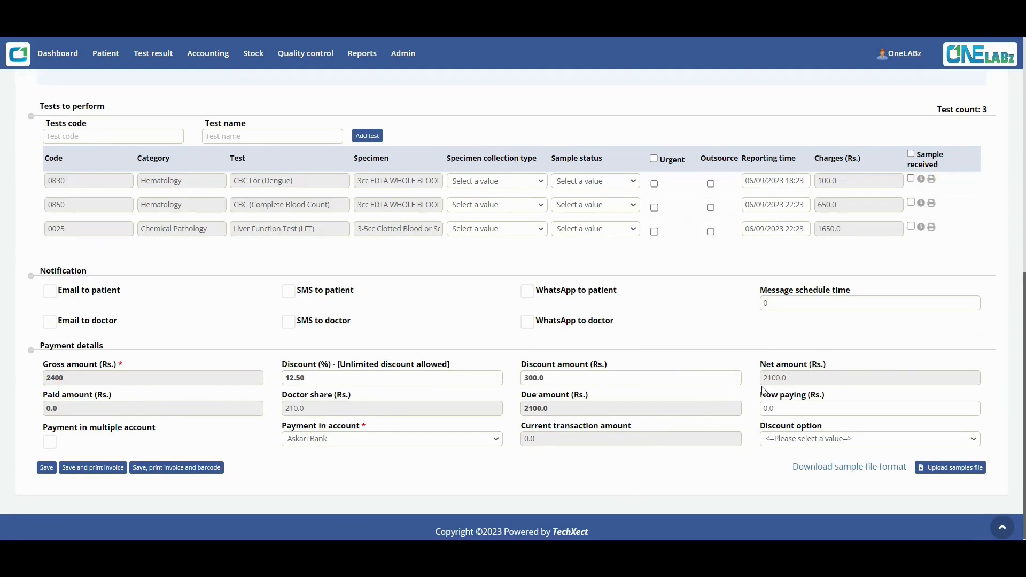
pyautogui.scroll(9, 624, 379)
pyautogui.scroll(-4, 606, 336)
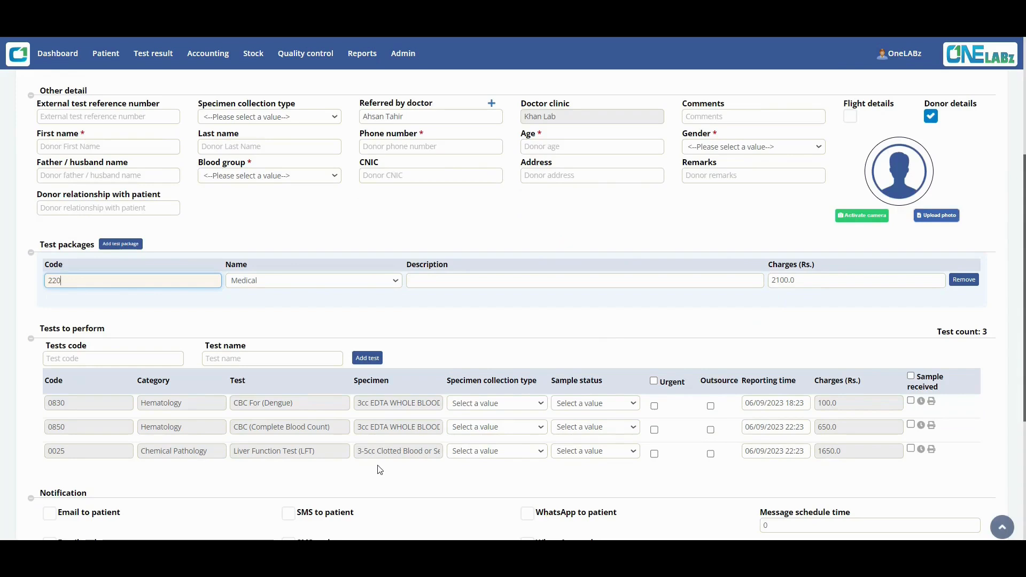
pyautogui.click(970, 281)
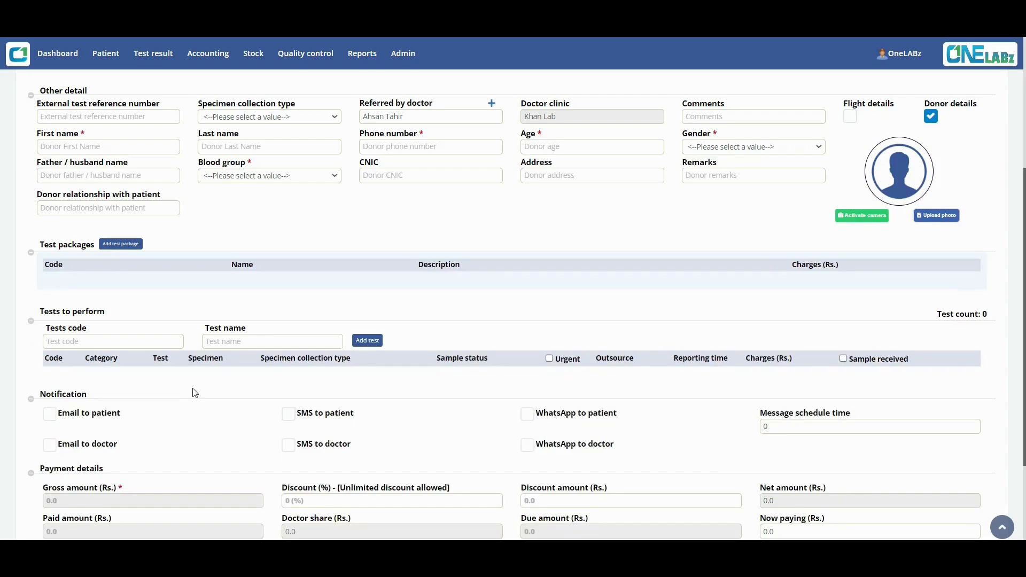
# Add three empty test rows and delete them again.
pyautogui.click(374, 340)
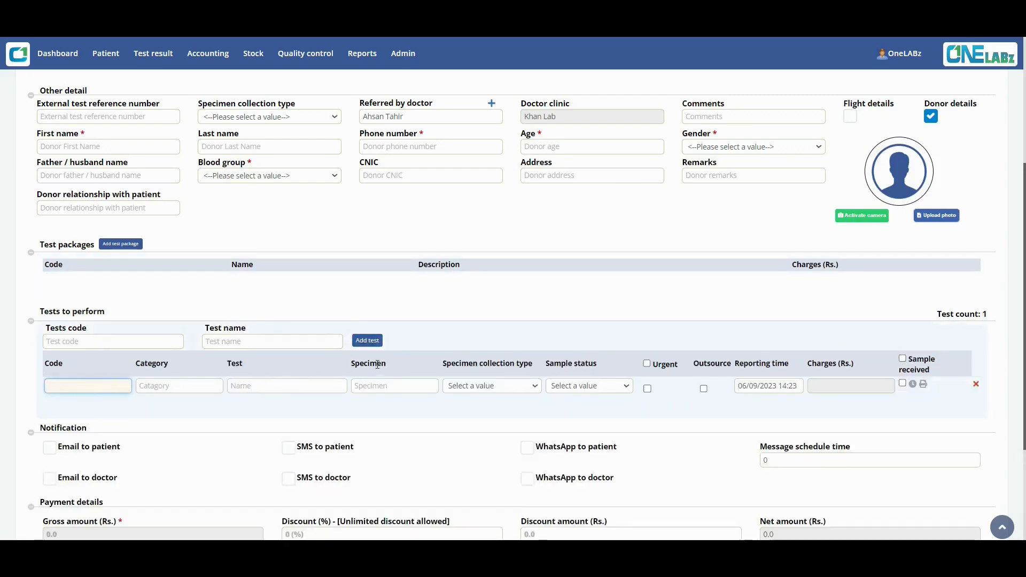
pyautogui.click(374, 341)
pyautogui.click(374, 341)
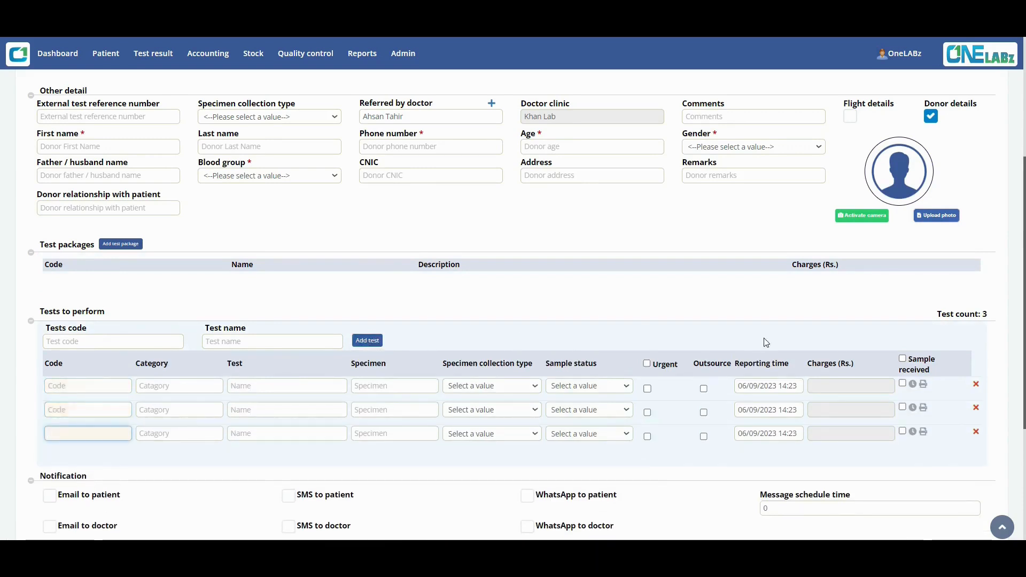
pyautogui.click(976, 384)
pyautogui.click(976, 385)
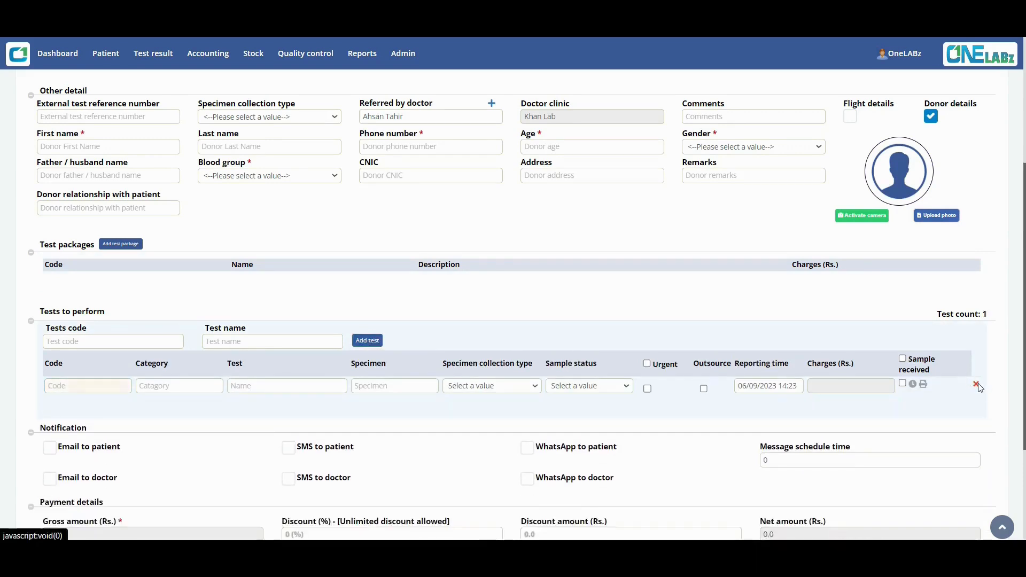
pyautogui.click(976, 384)
# Add the Vitamin C and CBC (Complete Blood Count) tests by name.
pyautogui.click(225, 343)
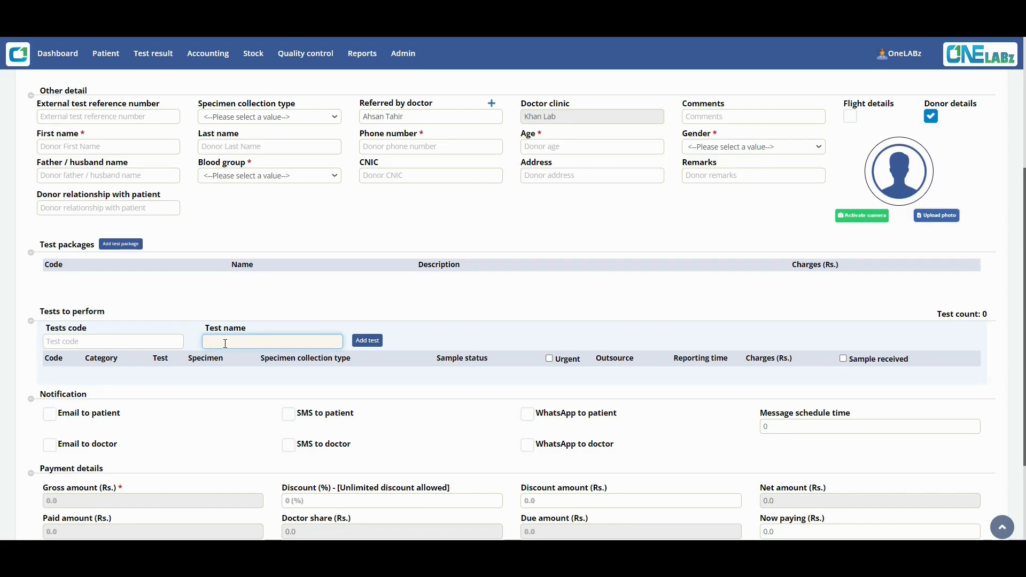
pyautogui.write('vitam')
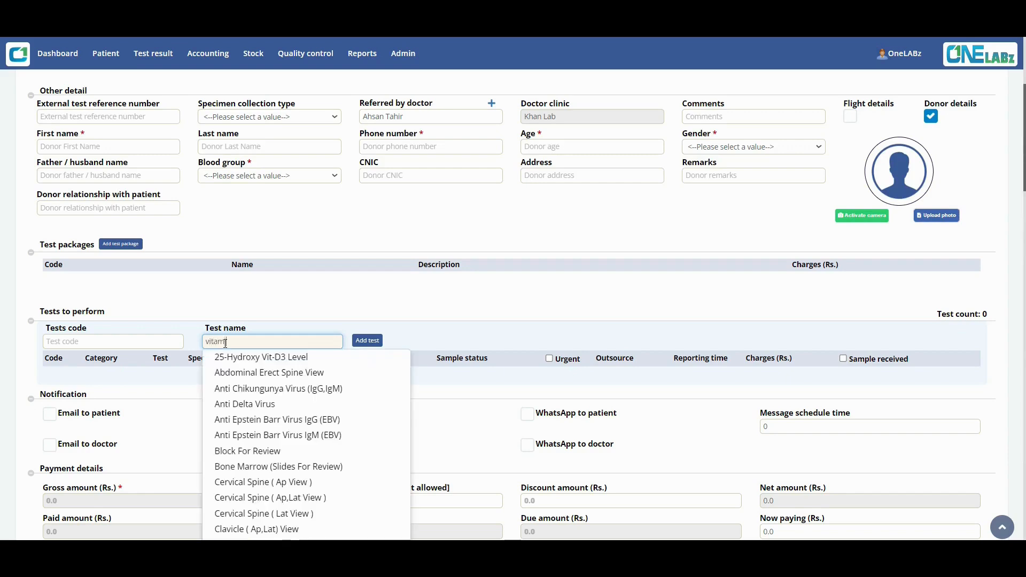
pyautogui.write('in c')
pyautogui.press('Return')
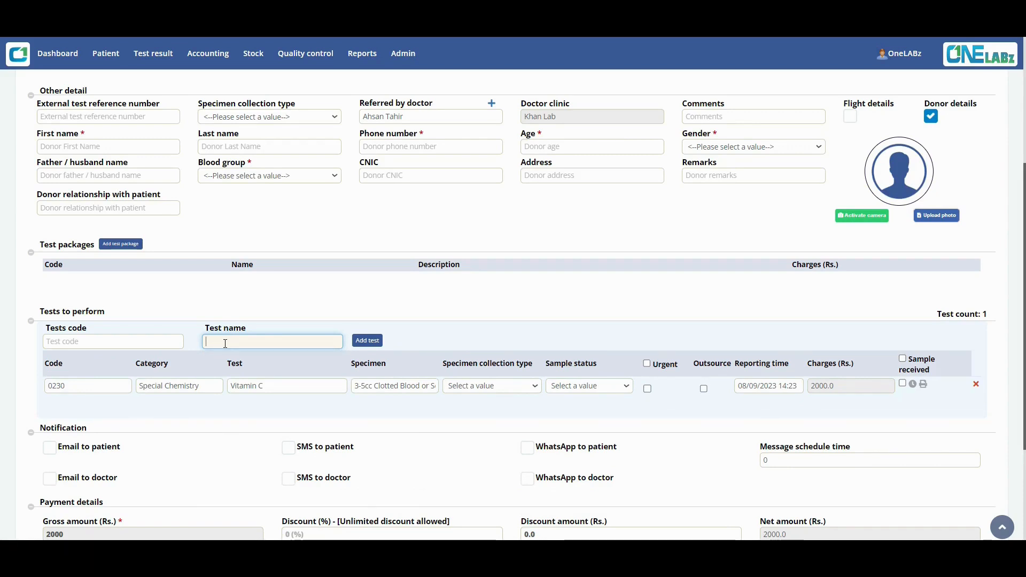
pyautogui.write('cbc')
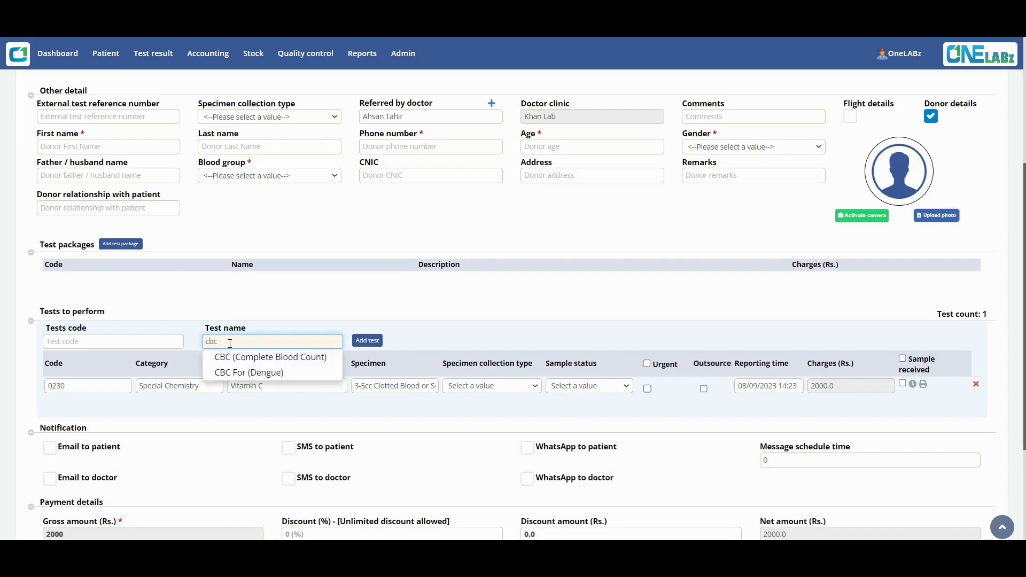
pyautogui.press('Down')
pyautogui.press('Return')
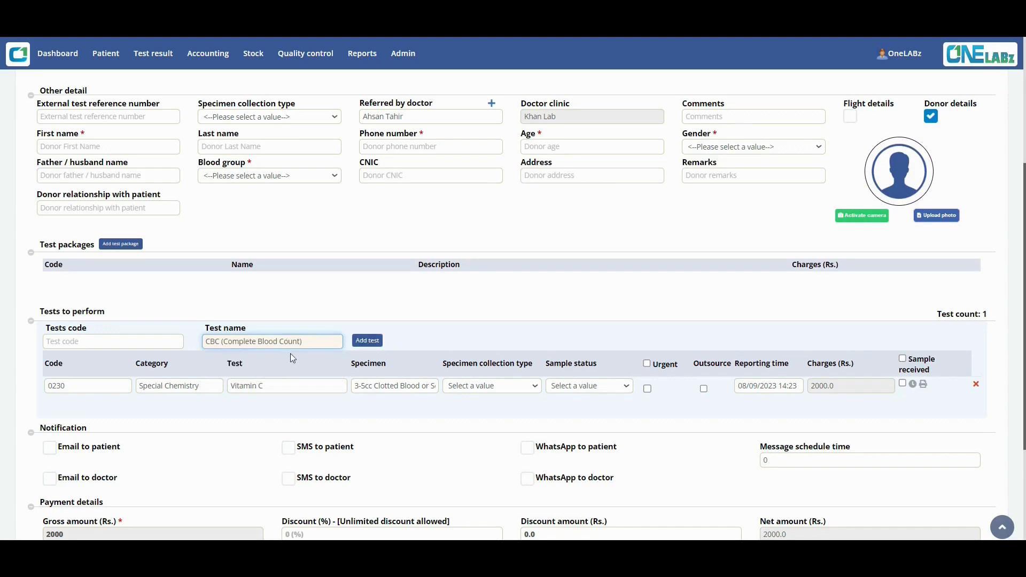
pyautogui.click(367, 342)
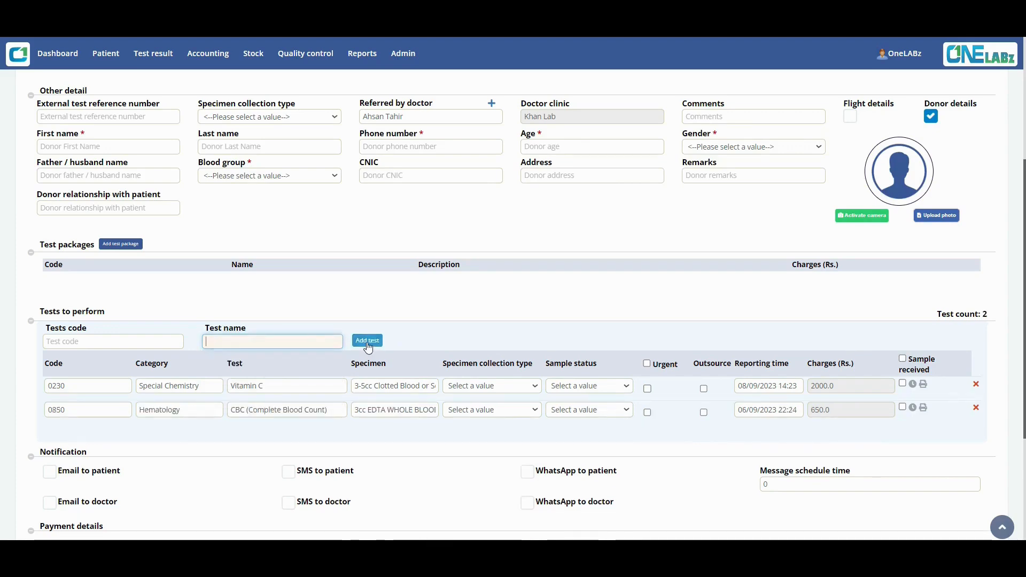
# Remove the CBC test and re-add it by test code 0850.
pyautogui.click(145, 345)
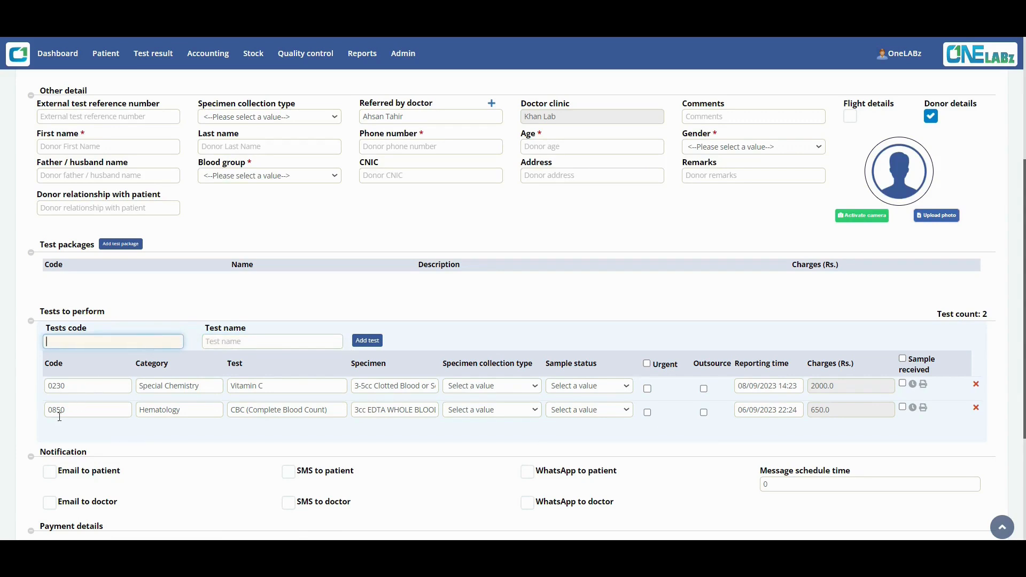
pyautogui.click(976, 408)
pyautogui.click(122, 340)
pyautogui.write('0')
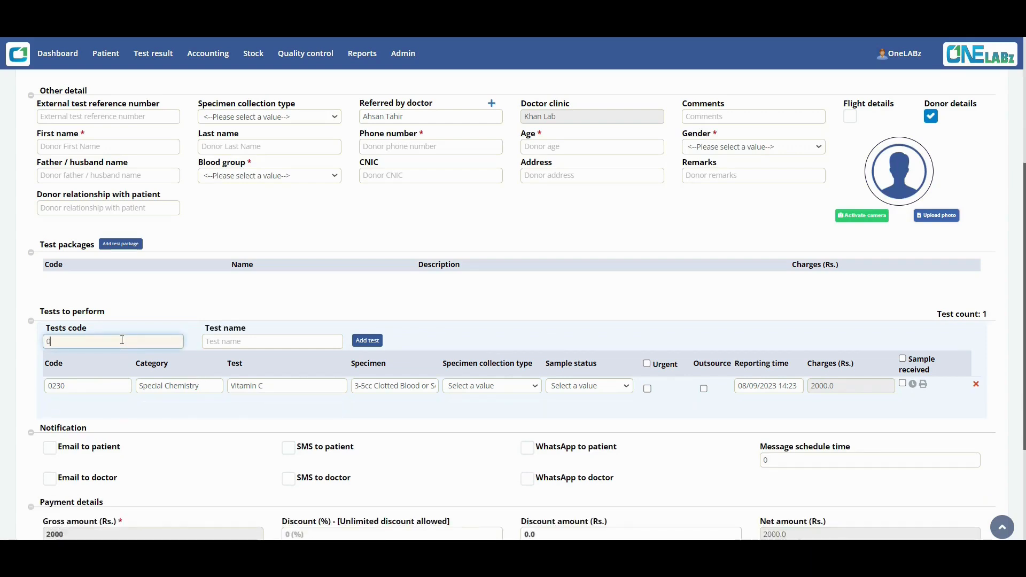
pyautogui.write('850')
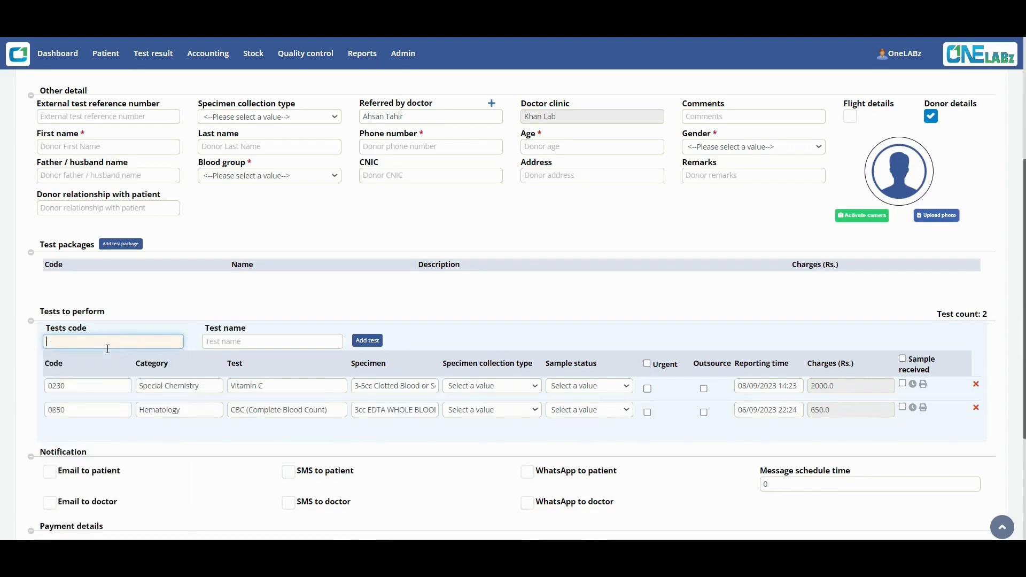
pyautogui.click(108, 350)
# Mark Vitamin C as Brought to lab and switch off donor details.
pyautogui.click(495, 388)
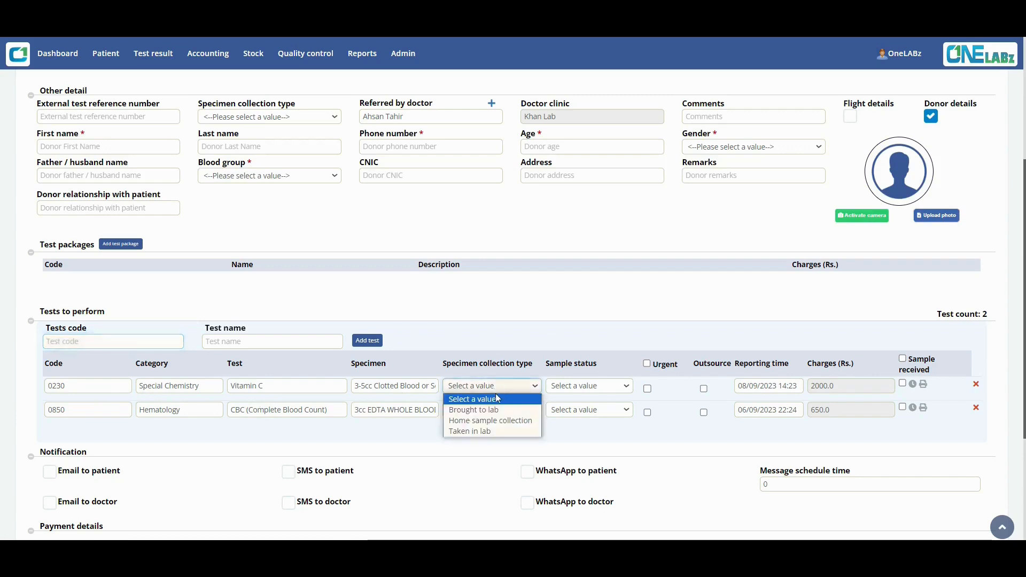
pyautogui.click(474, 410)
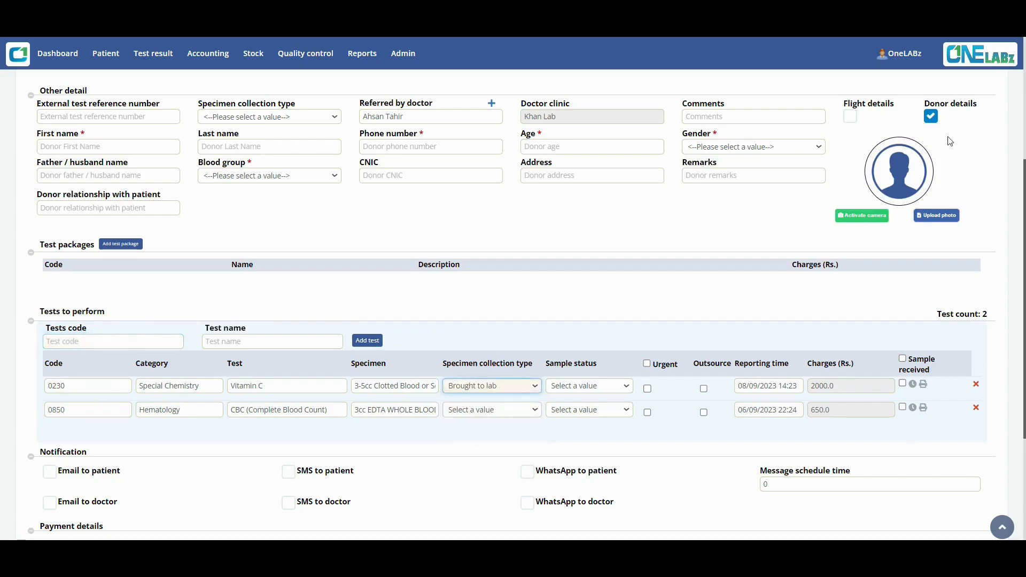
pyautogui.click(931, 116)
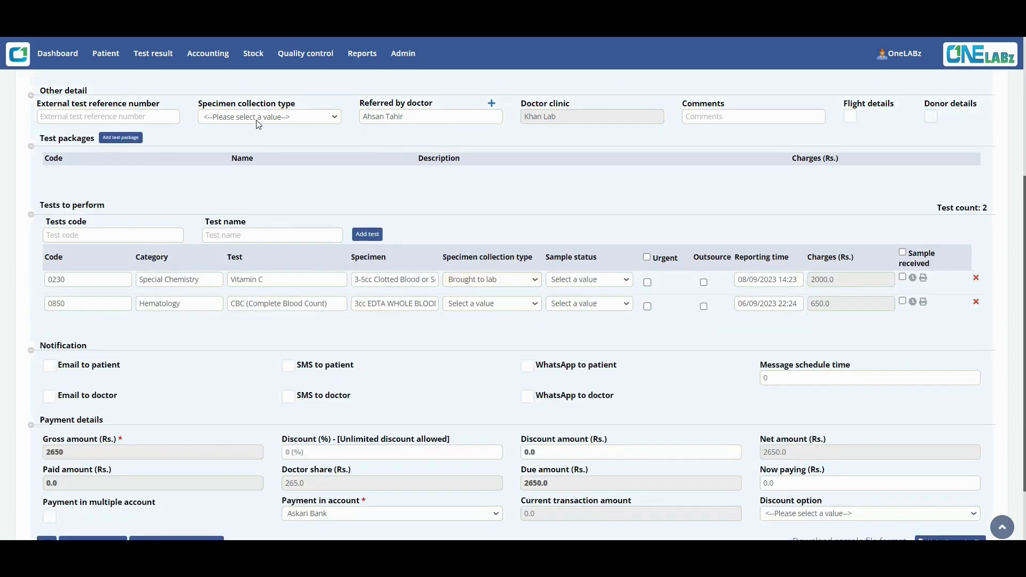
# Set CBC's collection type to Taken in lab, keeping Vitamin C Brought to lab.
pyautogui.click(257, 120)
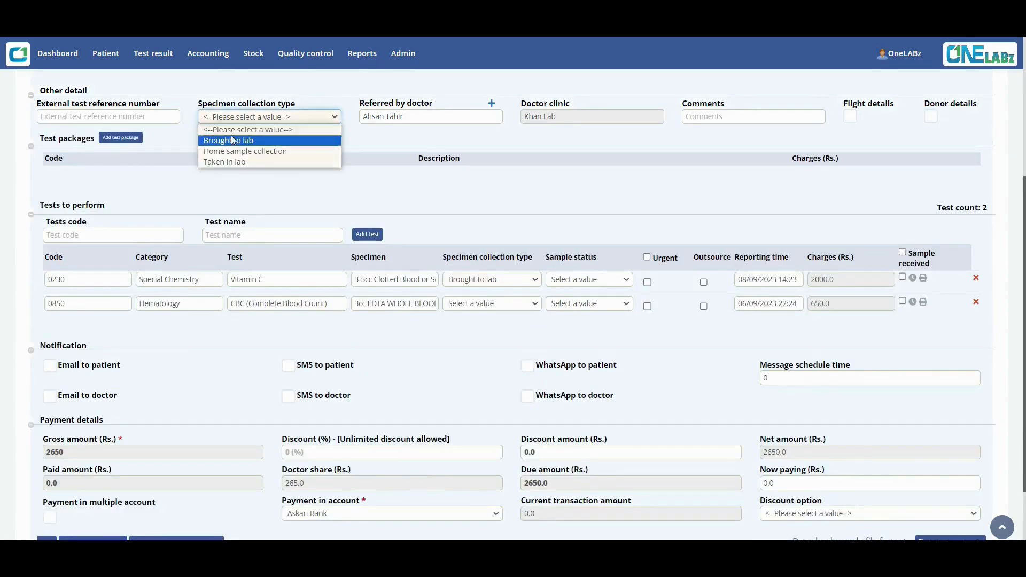
pyautogui.click(251, 162)
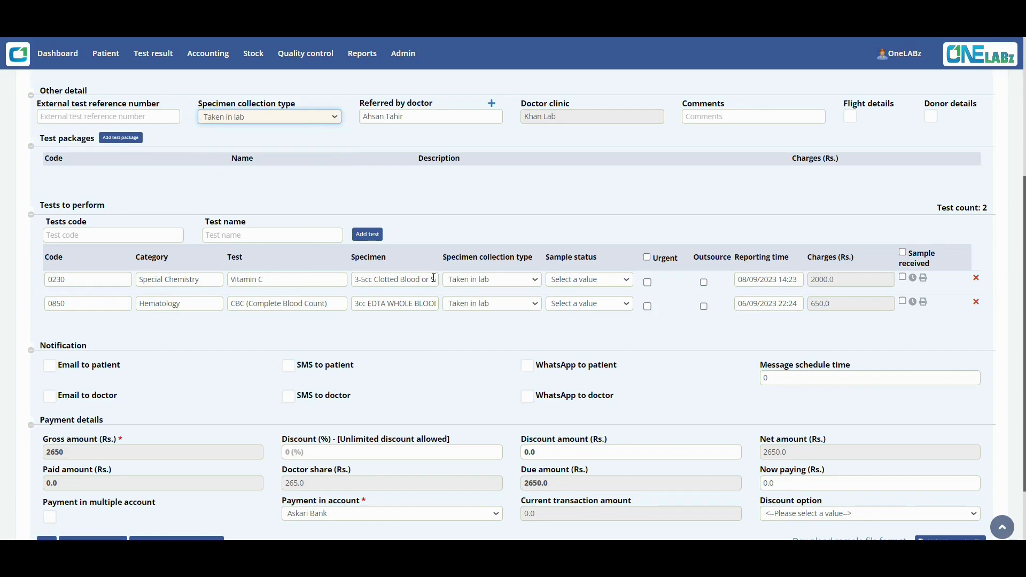
pyautogui.click(316, 117)
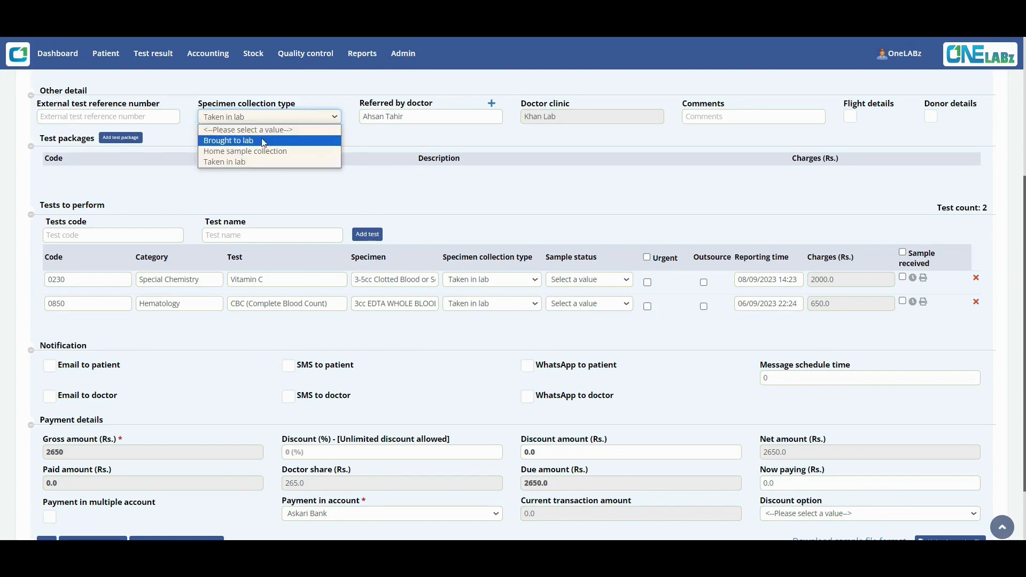
pyautogui.click(236, 141)
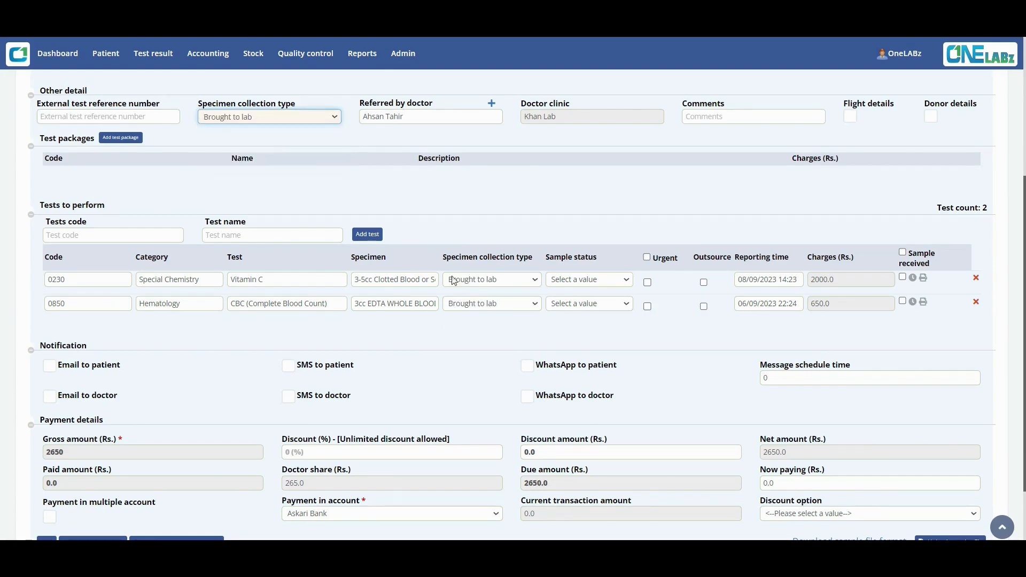
pyautogui.click(470, 304)
pyautogui.click(469, 349)
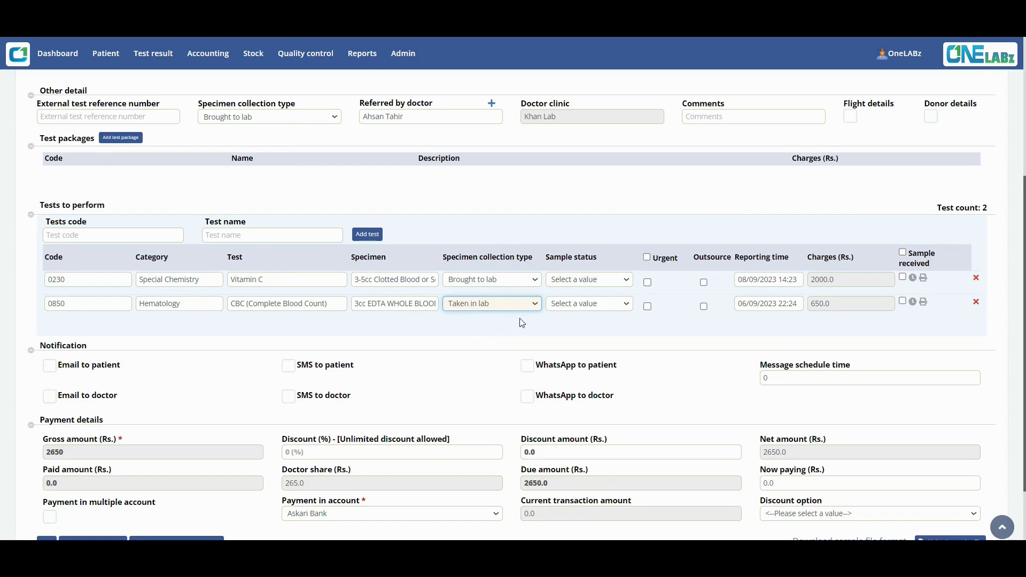
pyautogui.click(596, 279)
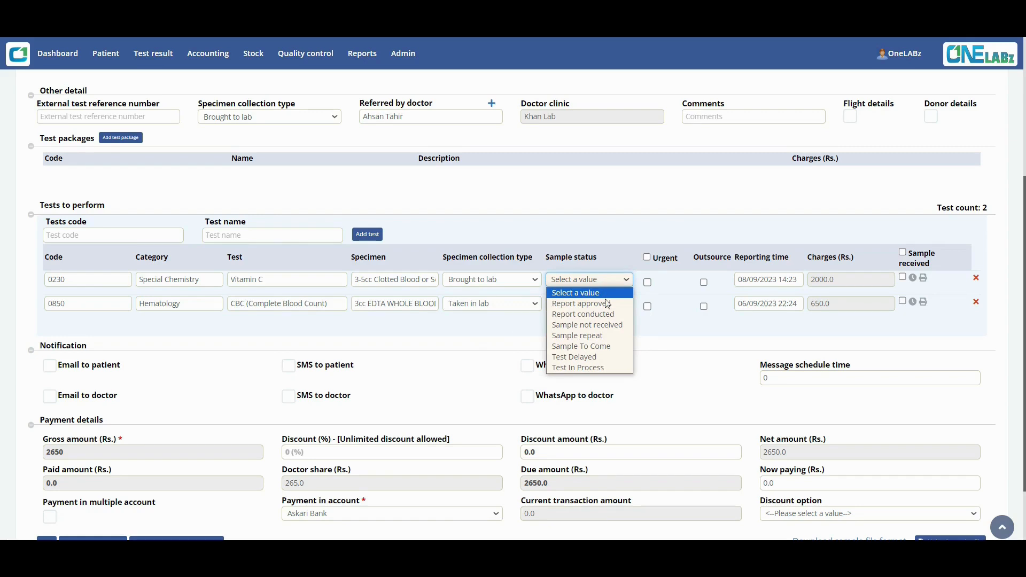
# Set Vitamin C's sample status to Sample To Come and mark only Vitamin C Urgent.
pyautogui.click(603, 346)
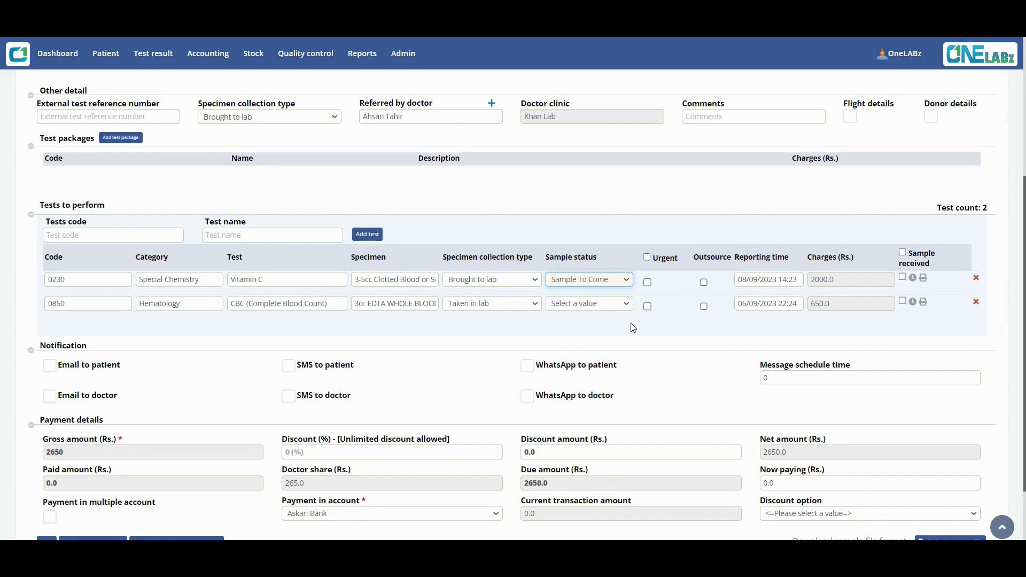
pyautogui.click(647, 283)
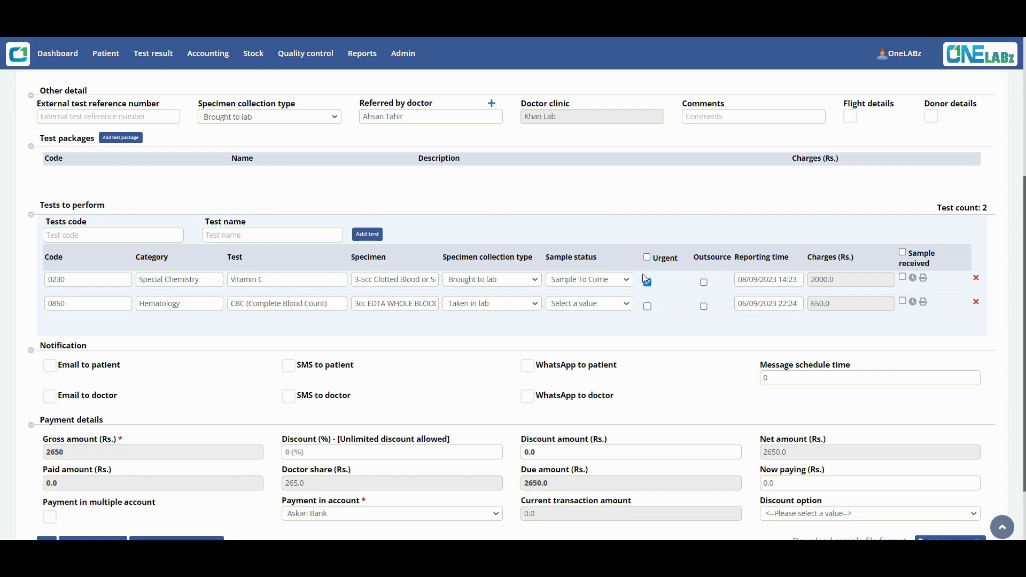
pyautogui.click(647, 258)
pyautogui.click(647, 257)
pyautogui.click(647, 281)
# Outsource the Vitamin C test to the CC_OneLABz lab, leaving CBC in-house.
pyautogui.click(704, 283)
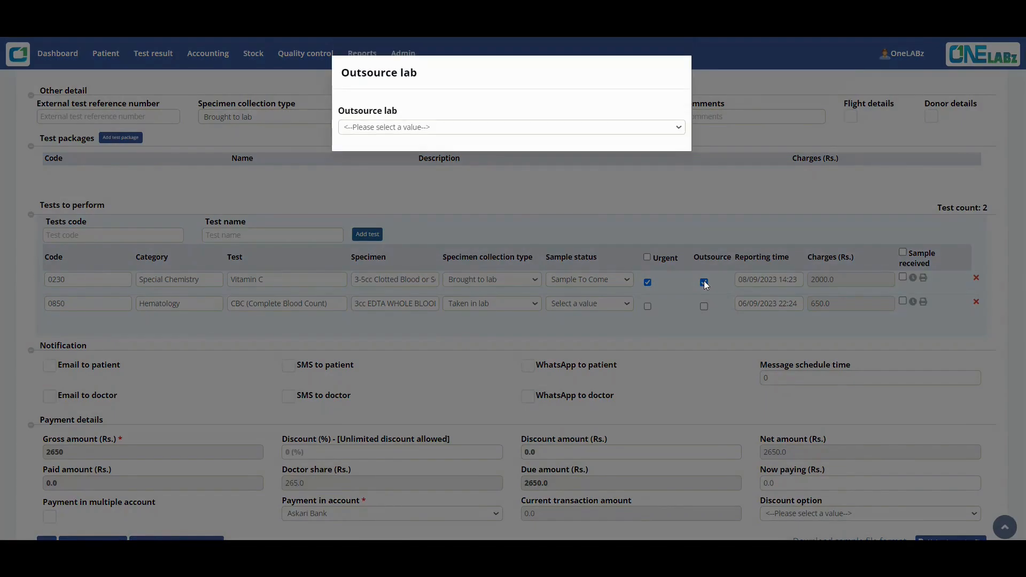
pyautogui.click(666, 129)
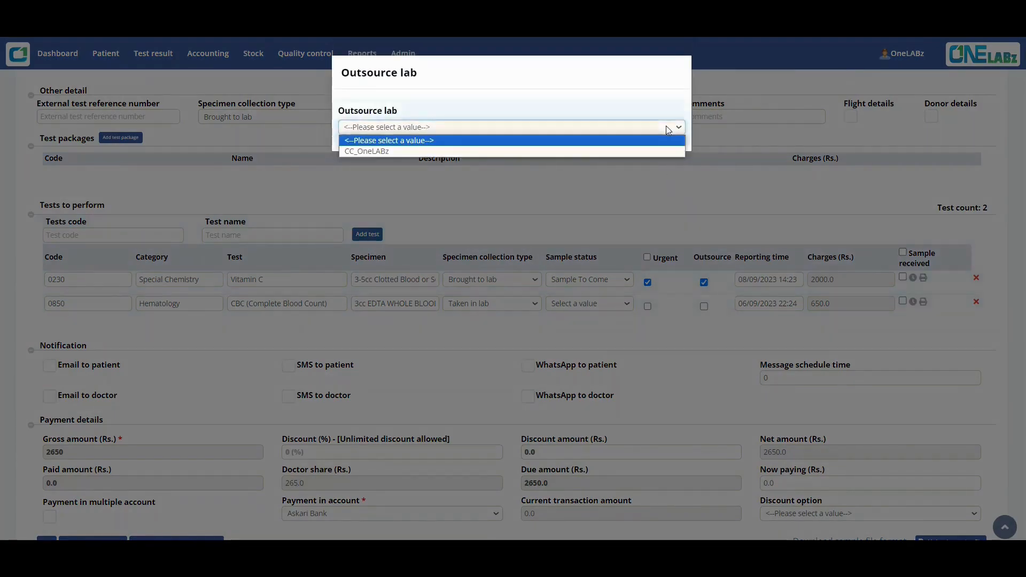
pyautogui.click(433, 151)
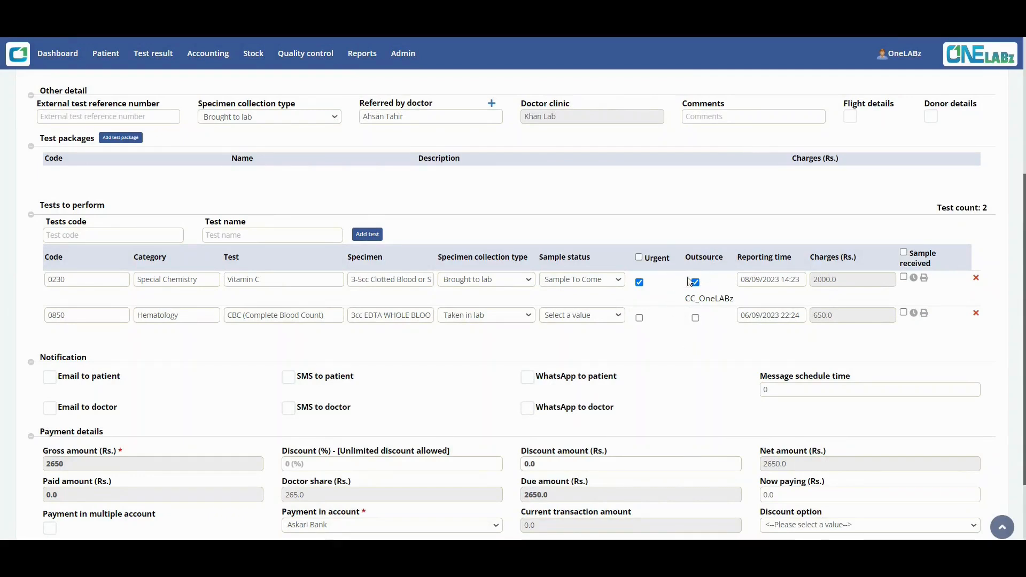
pyautogui.click(362, 53)
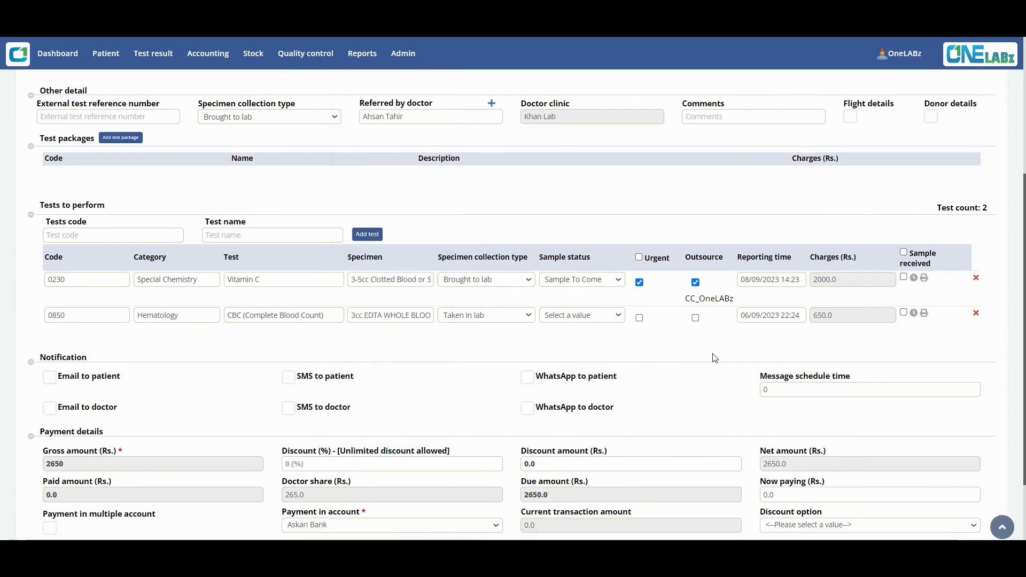
pyautogui.scroll(2, 769, 283)
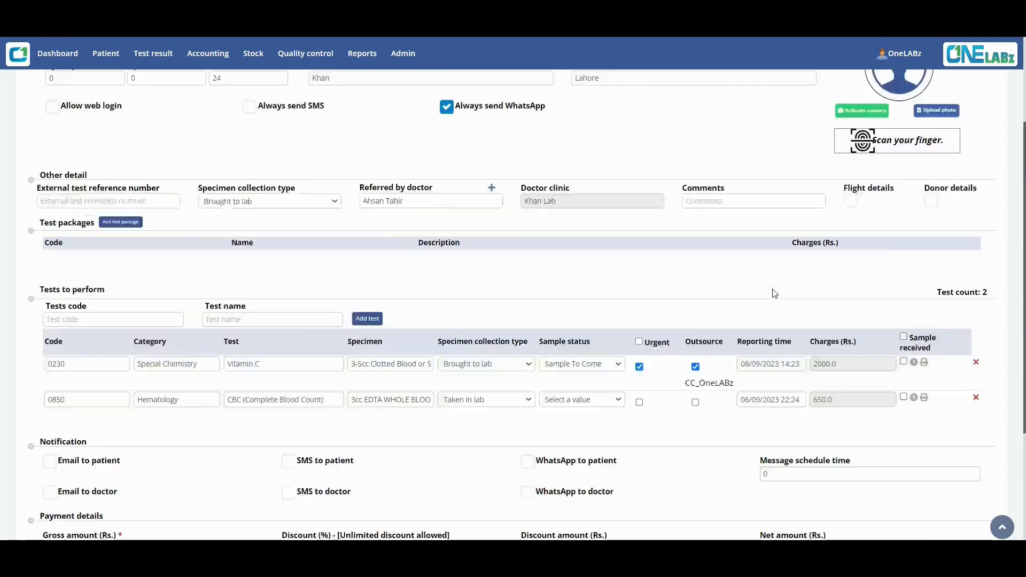
pyautogui.scroll(3, 770, 288)
pyautogui.scroll(-1, 731, 217)
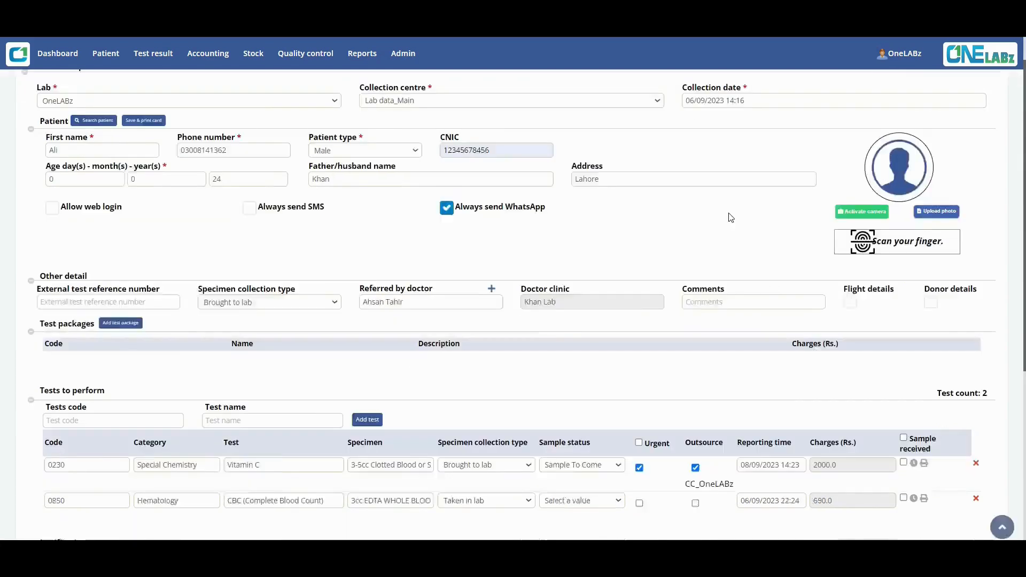
pyautogui.scroll(-4, 730, 218)
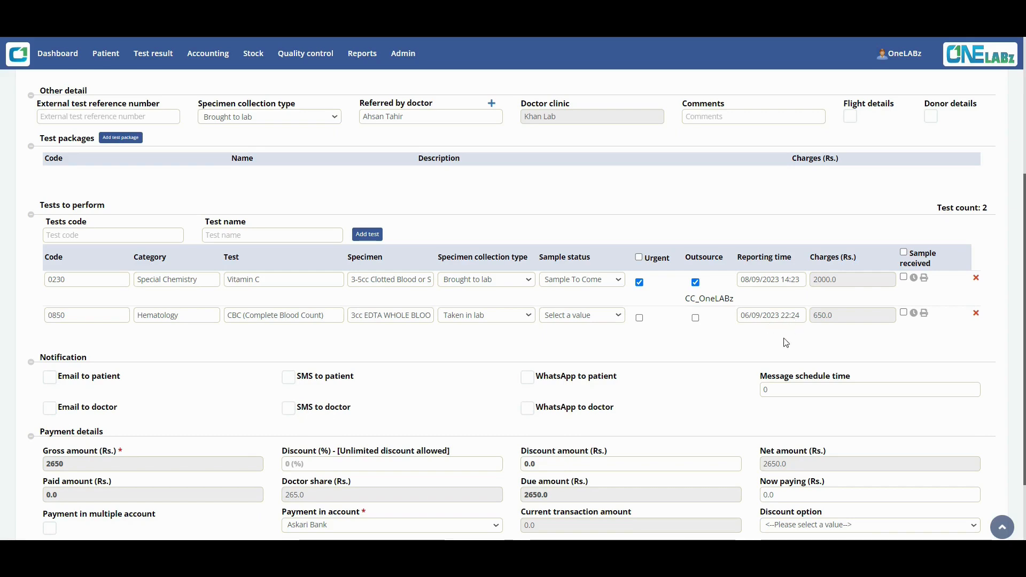
# Mark samples received for both Vitamin C and CBC, showing Rs. 2650 totals.
pyautogui.click(903, 253)
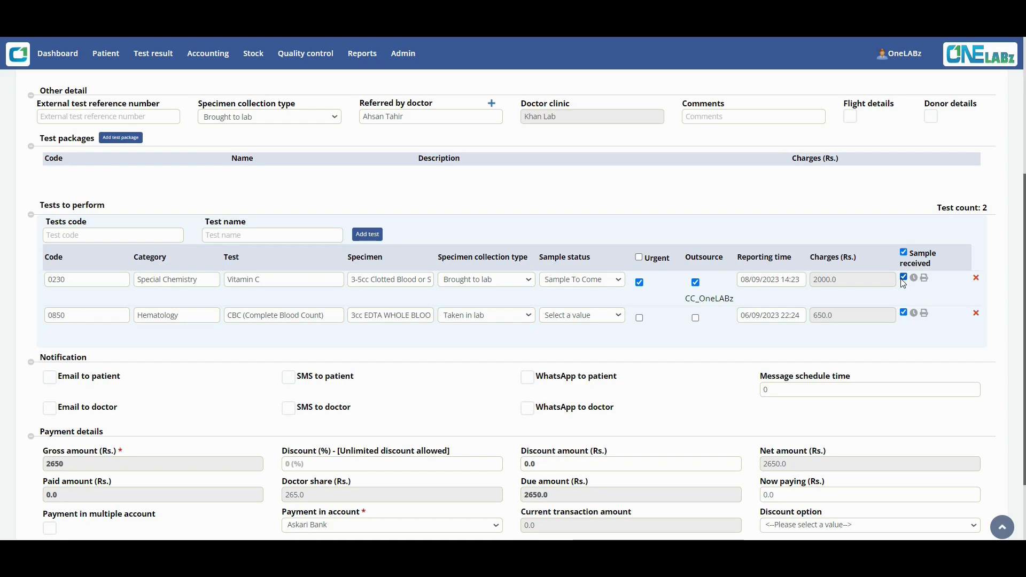
pyautogui.scroll(-2, 597, 350)
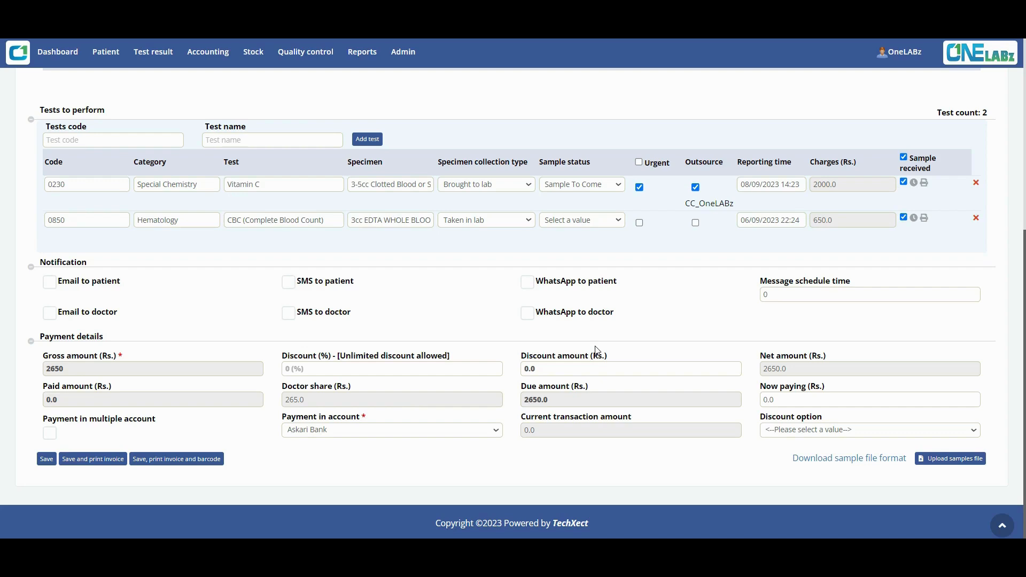
# Scroll the registration form to review the Askari Bank payment and Rs. 2650.0 due.
pyautogui.scroll(6, 529, 283)
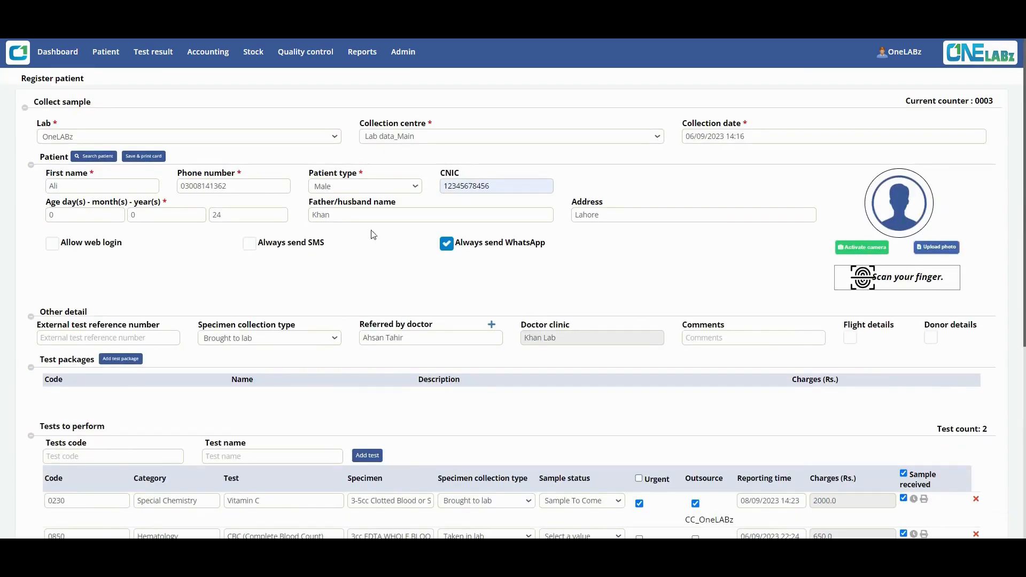
pyautogui.scroll(-6, 488, 306)
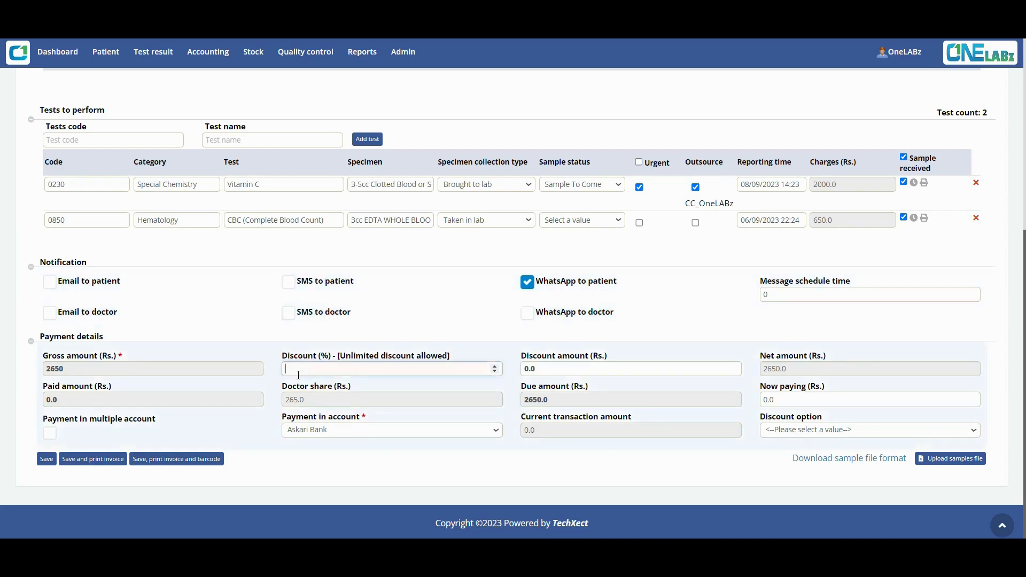
pyautogui.click(605, 366)
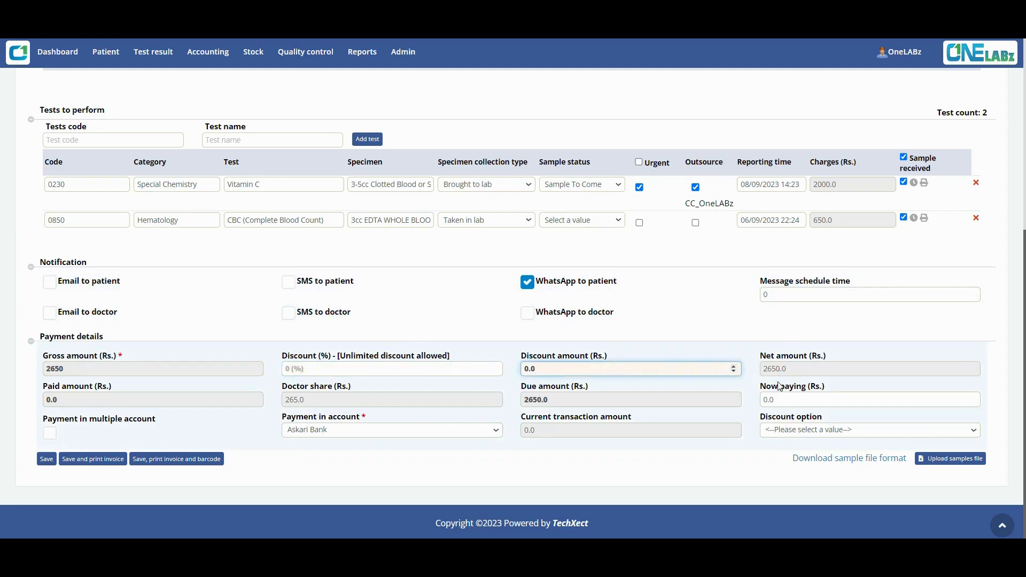
pyautogui.click(780, 399)
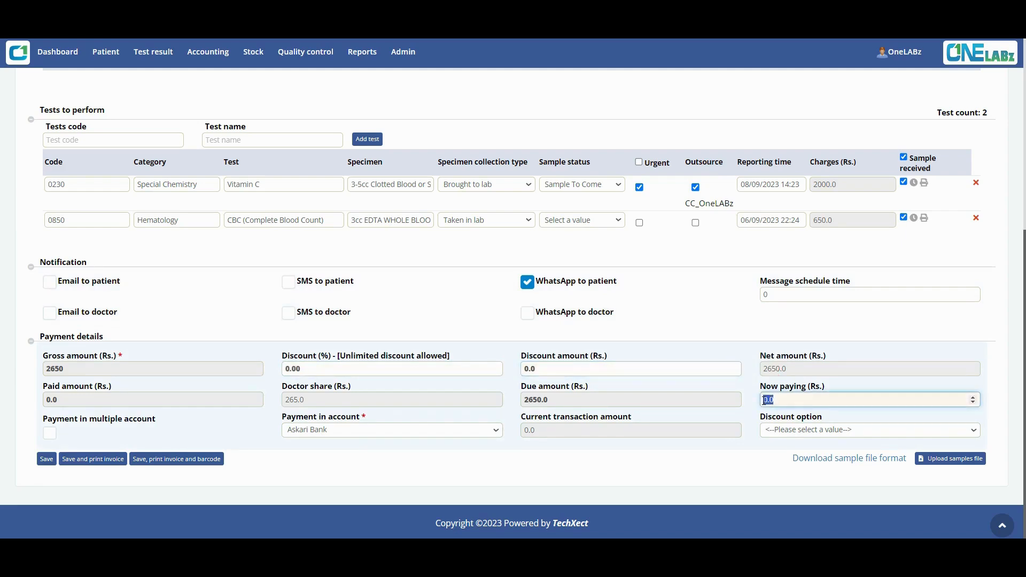
pyautogui.write('2650')
pyautogui.click(733, 463)
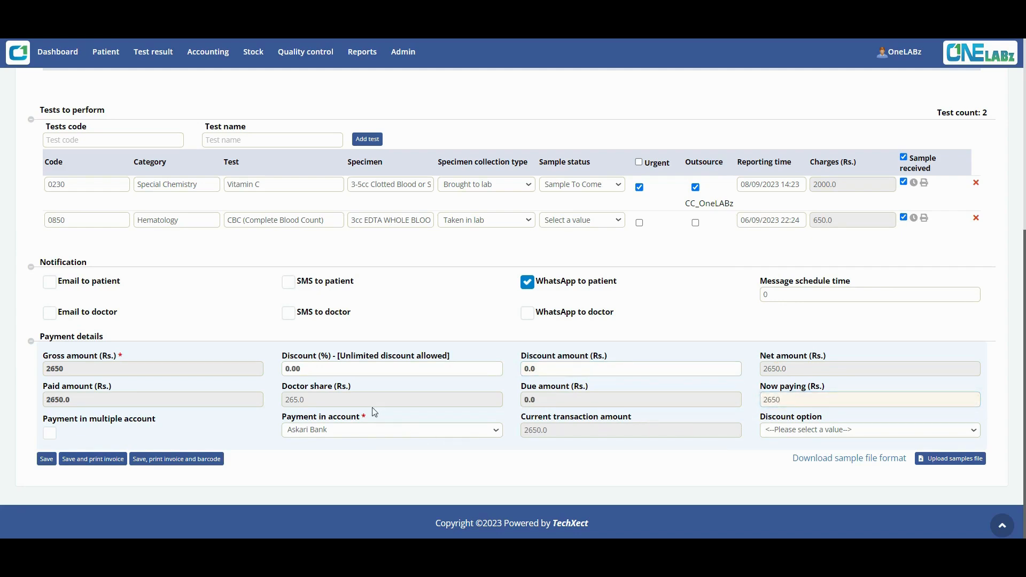
pyautogui.scroll(5, 432, 279)
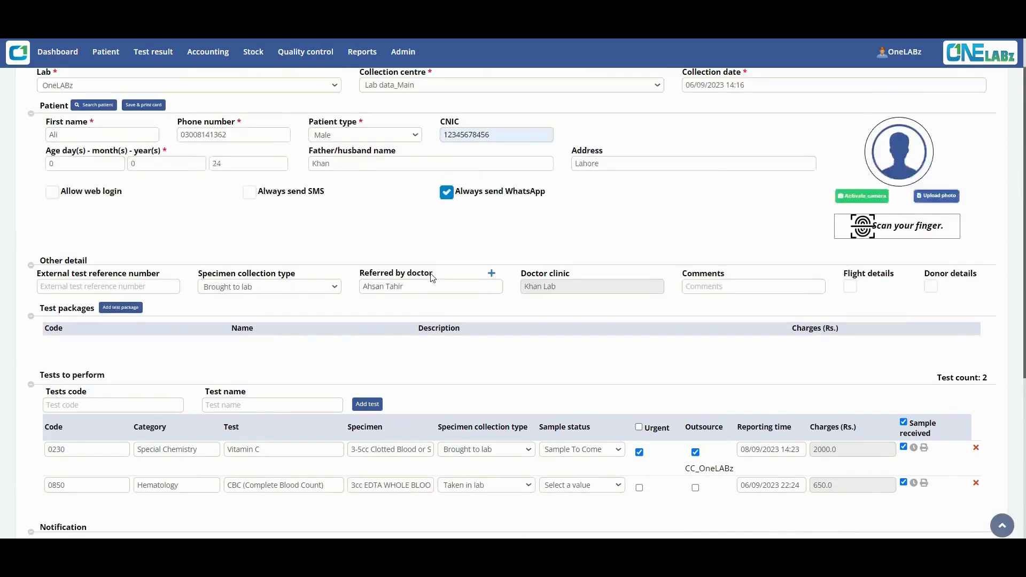
pyautogui.scroll(-5, 395, 351)
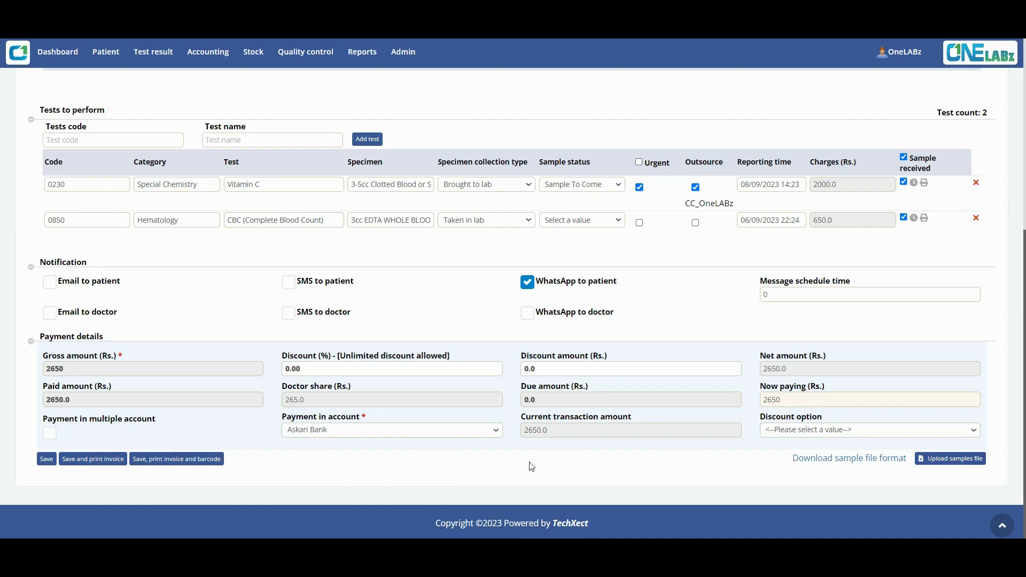
# Keep Askari Bank as the payment account and enable payment in multiple accounts.
pyautogui.click(496, 434)
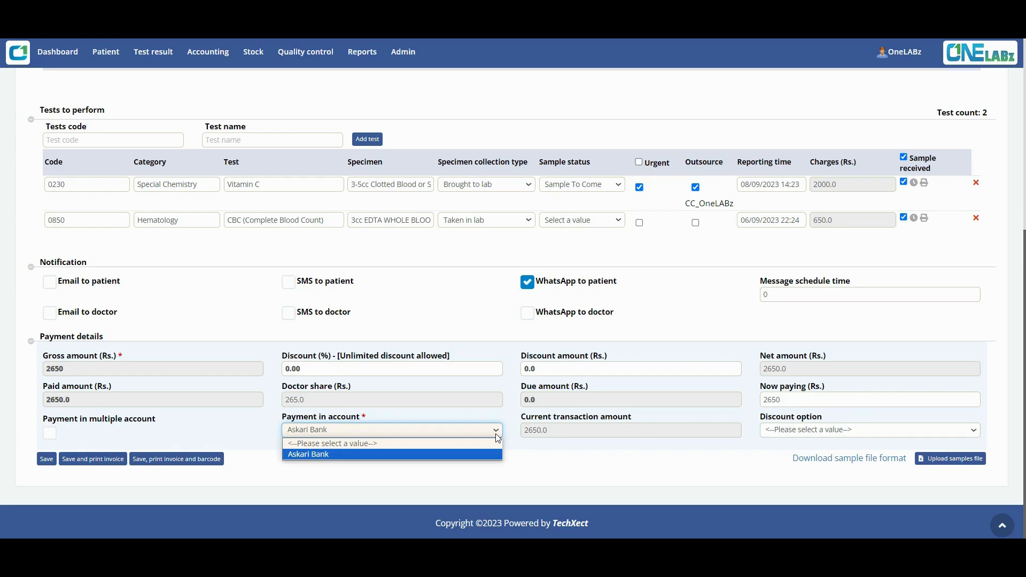
pyautogui.click(497, 437)
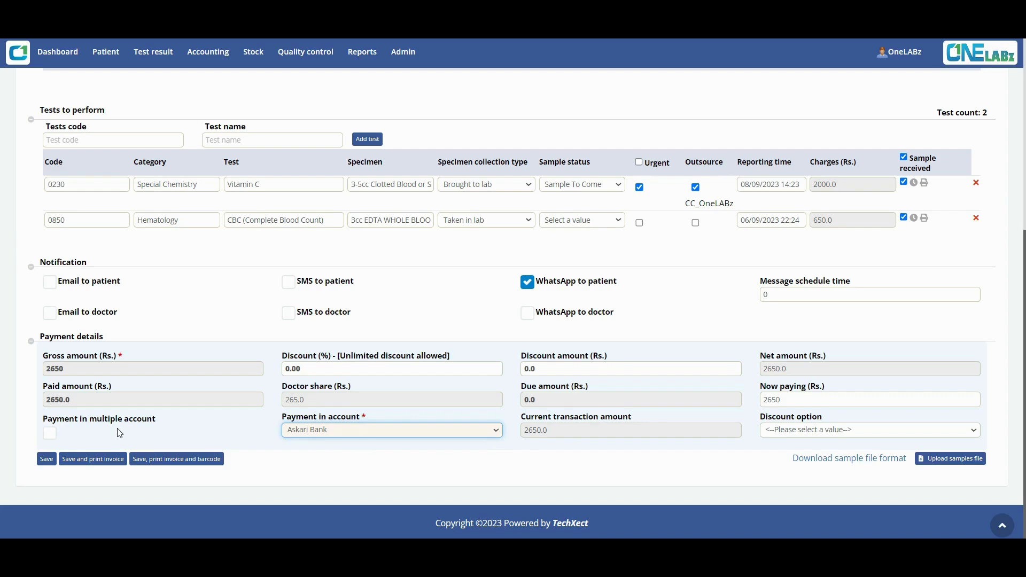
pyautogui.click(50, 433)
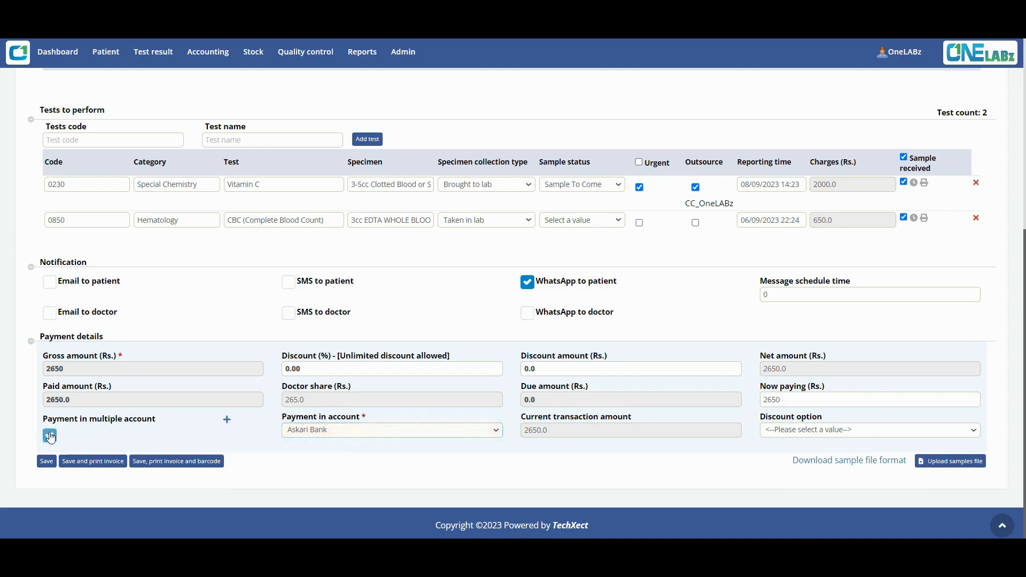
# Add two Askari Bank transaction rows, then remove both and close the transactions window.
pyautogui.click(226, 420)
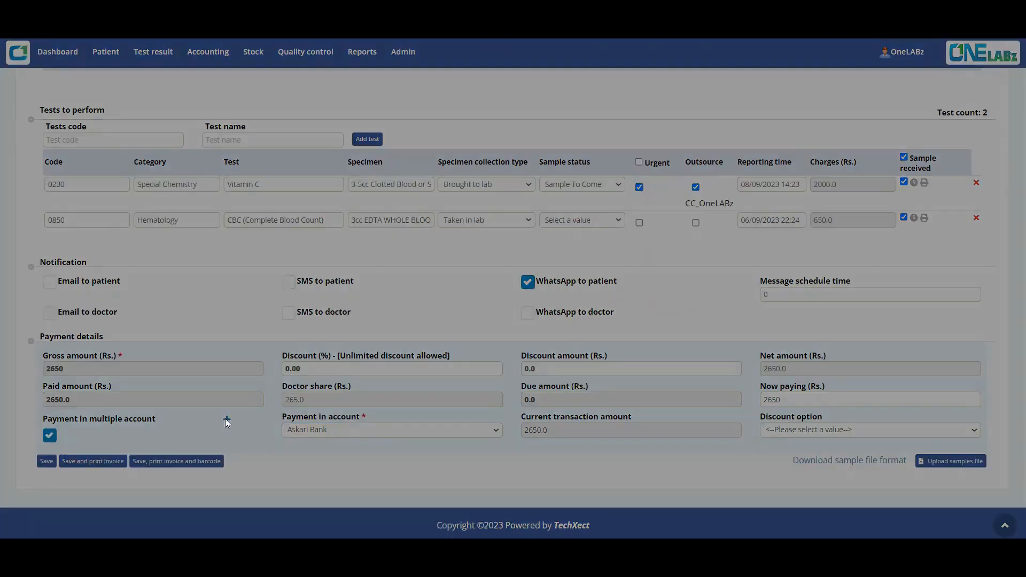
pyautogui.click(433, 105)
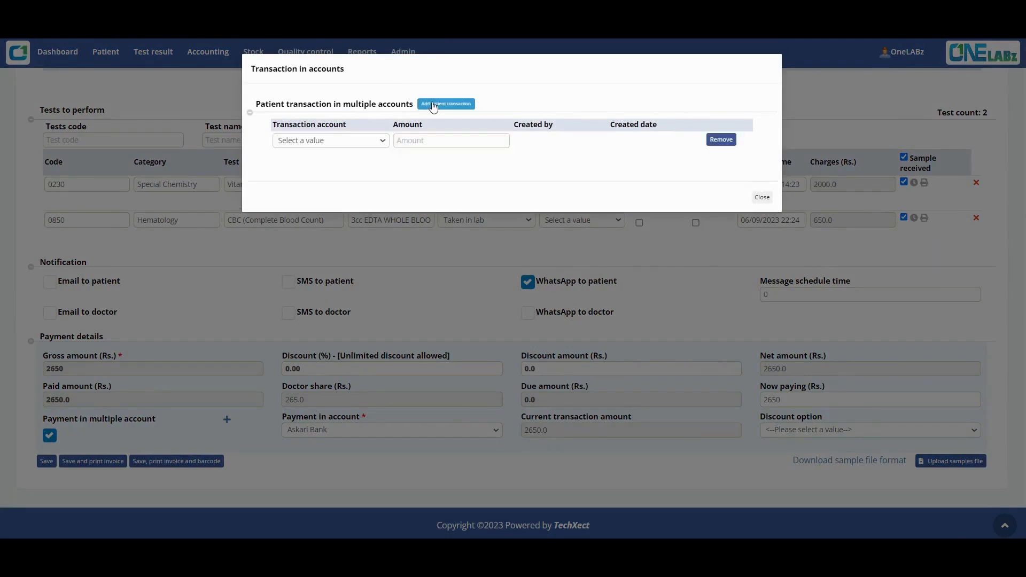
pyautogui.click(433, 104)
pyautogui.click(383, 141)
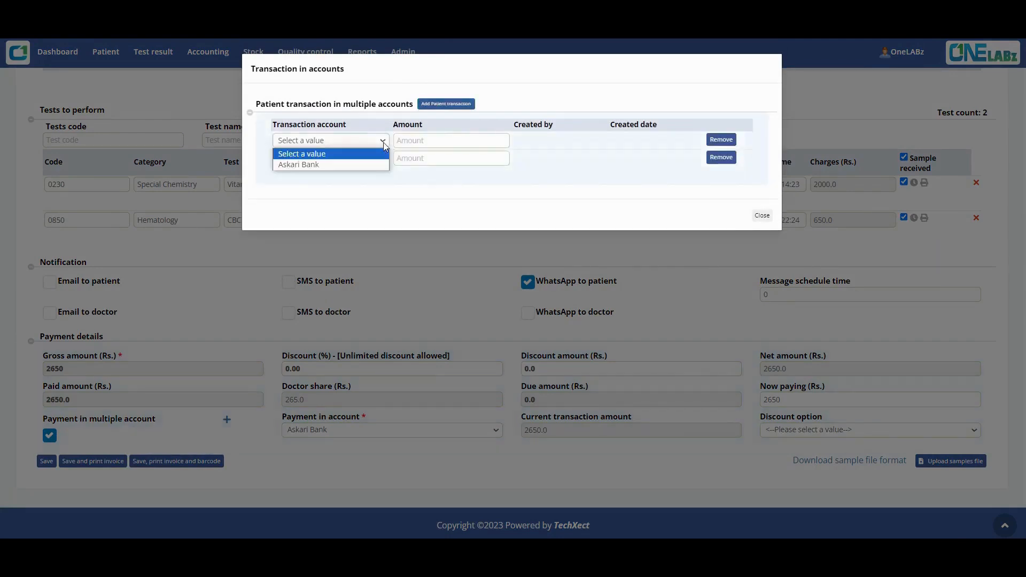
pyautogui.click(349, 164)
pyautogui.click(349, 160)
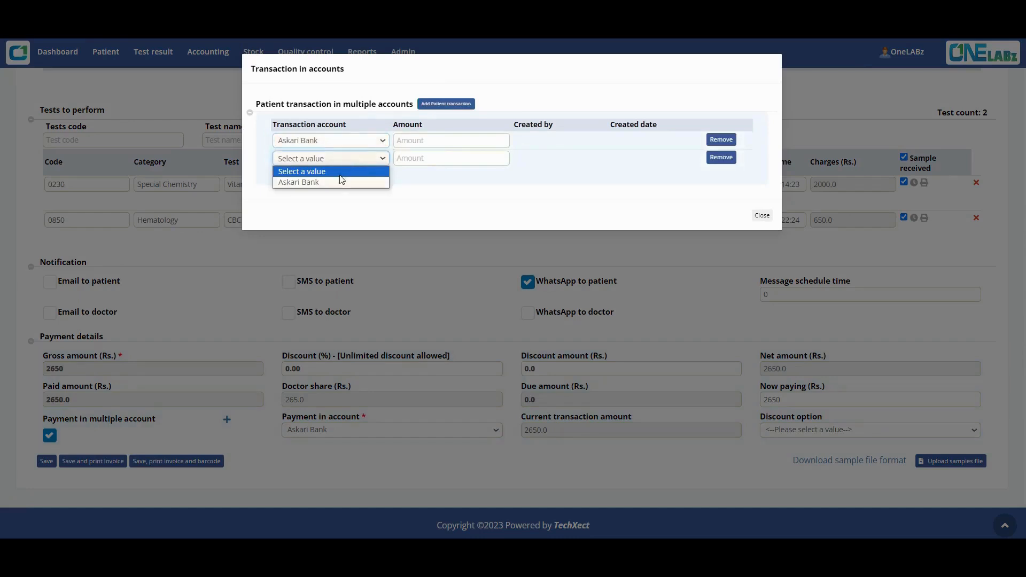
pyautogui.click(338, 181)
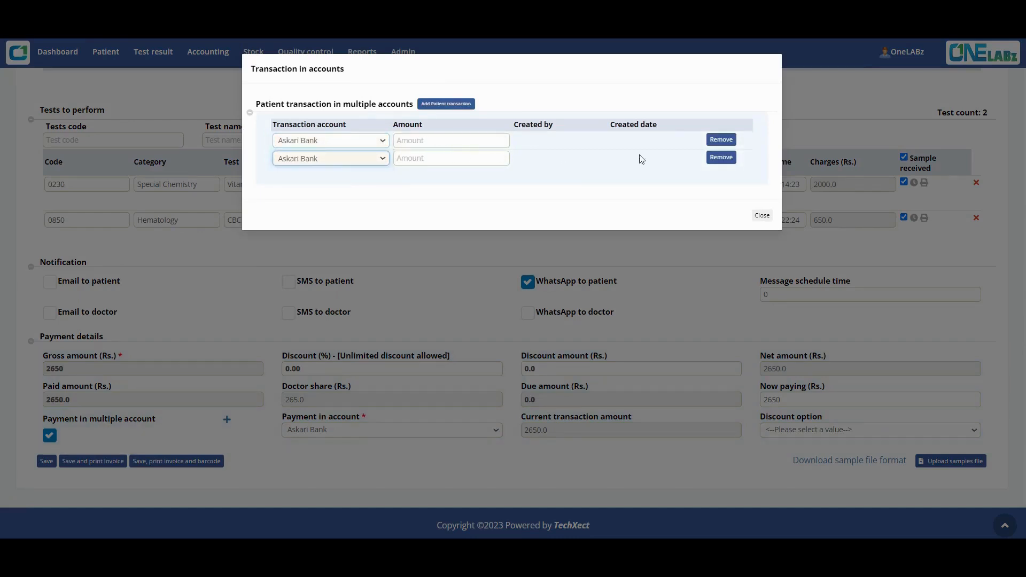
pyautogui.click(719, 141)
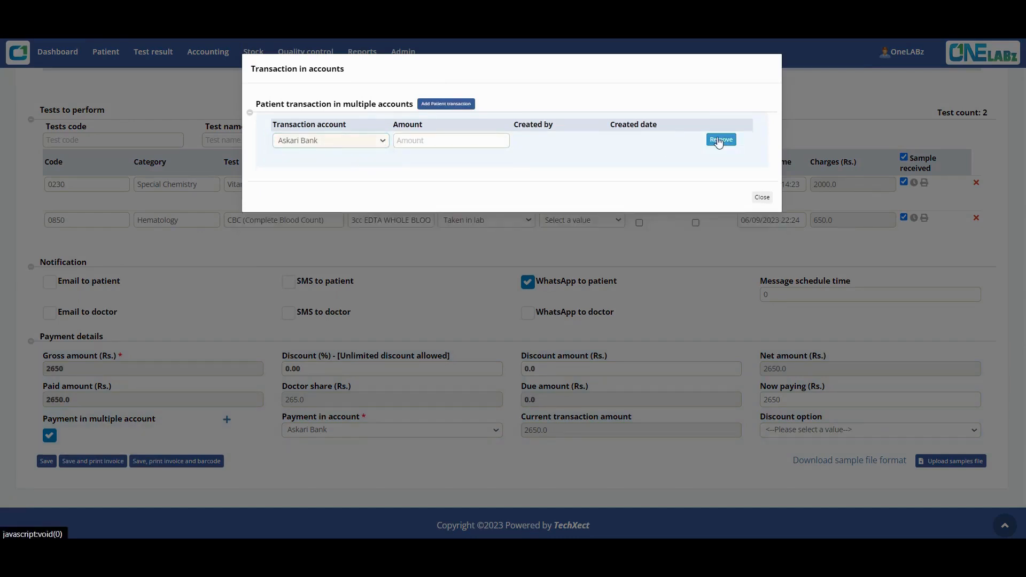
pyautogui.click(719, 141)
pyautogui.click(761, 180)
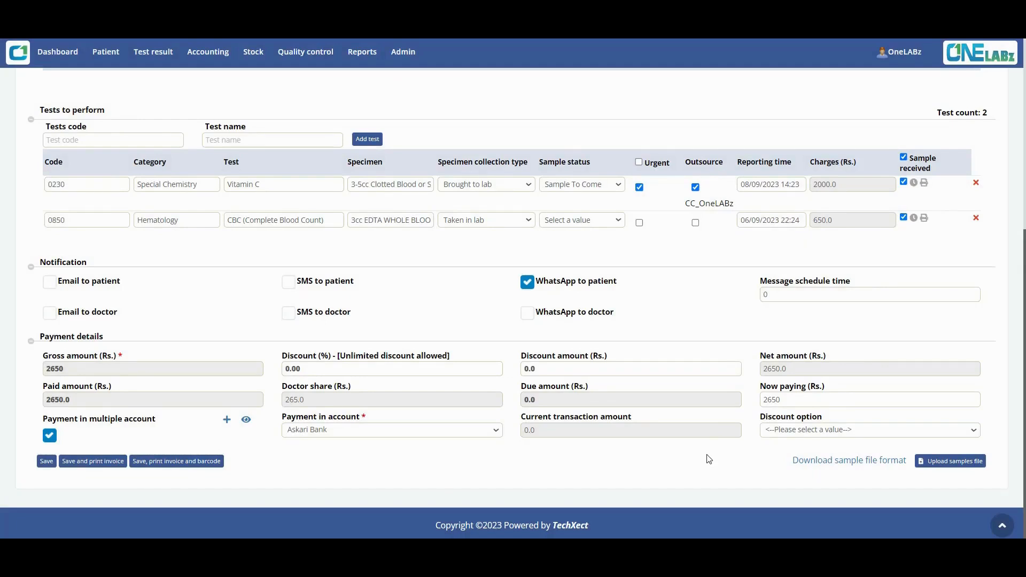
# Apply the Company 70% discount (net 795.0) and download the sample collection template.
pyautogui.click(784, 431)
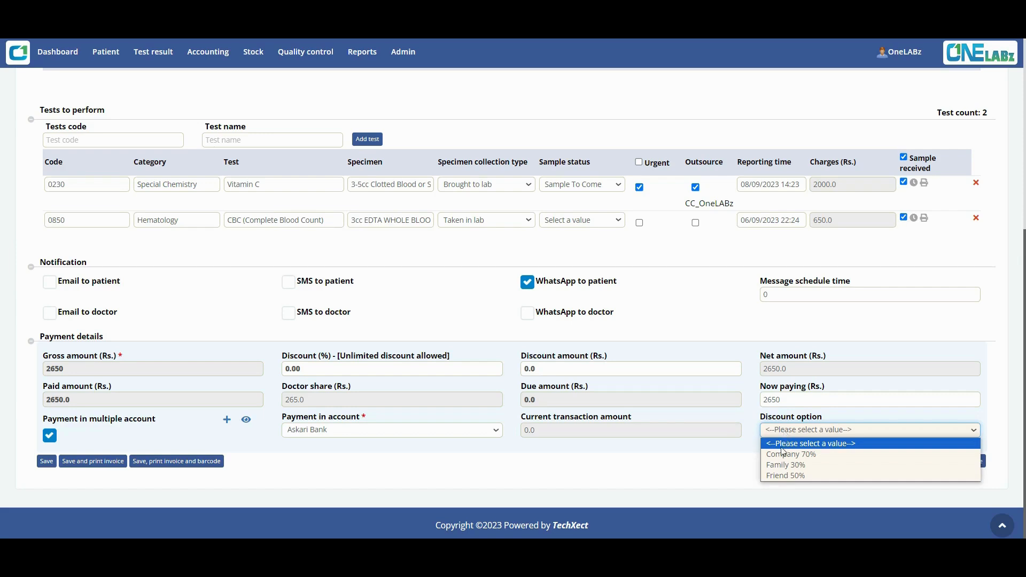
pyautogui.click(782, 454)
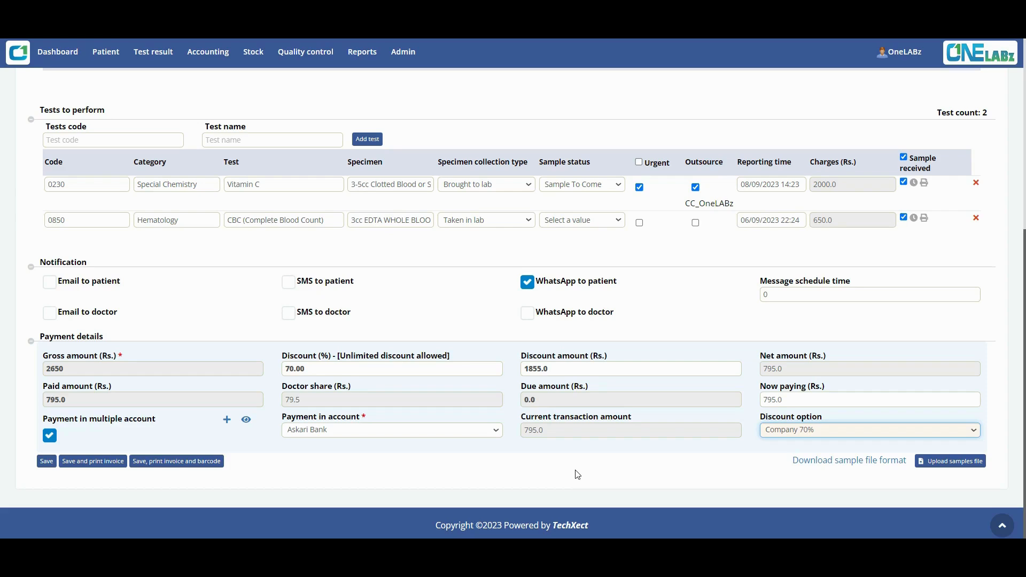
pyautogui.click(857, 462)
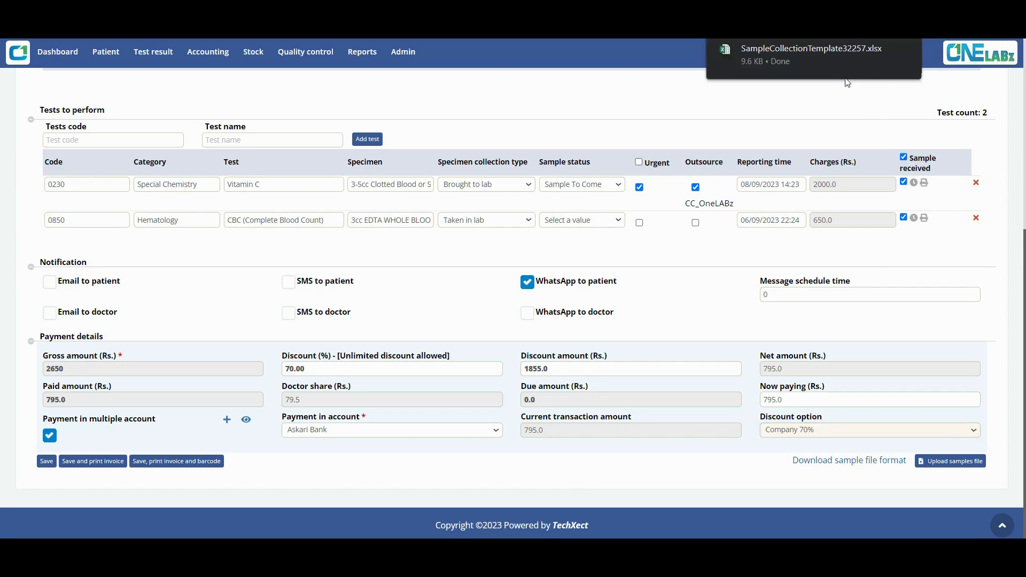
pyautogui.click(832, 67)
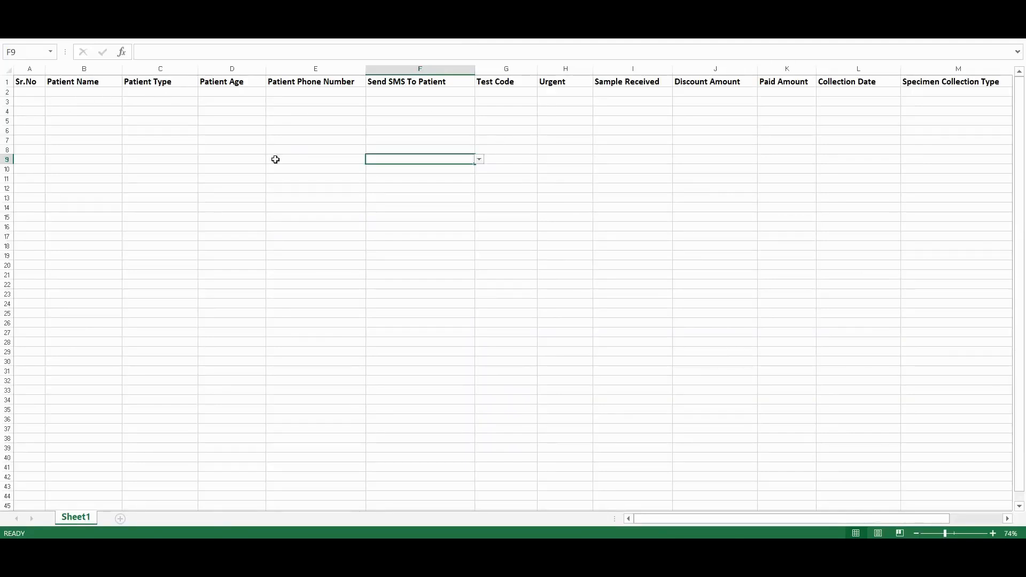
pyautogui.click(55, 92)
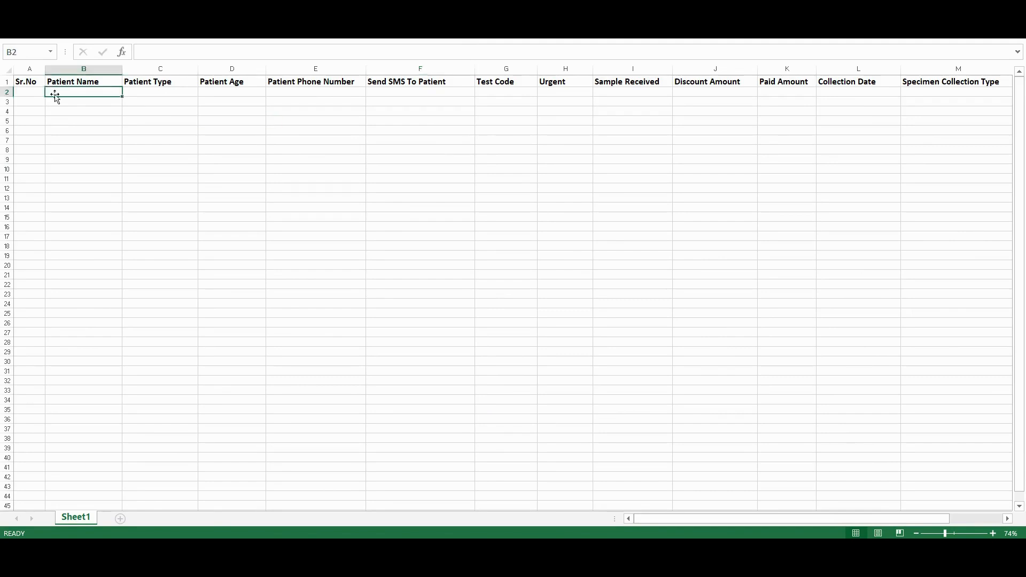
pyautogui.click(55, 111)
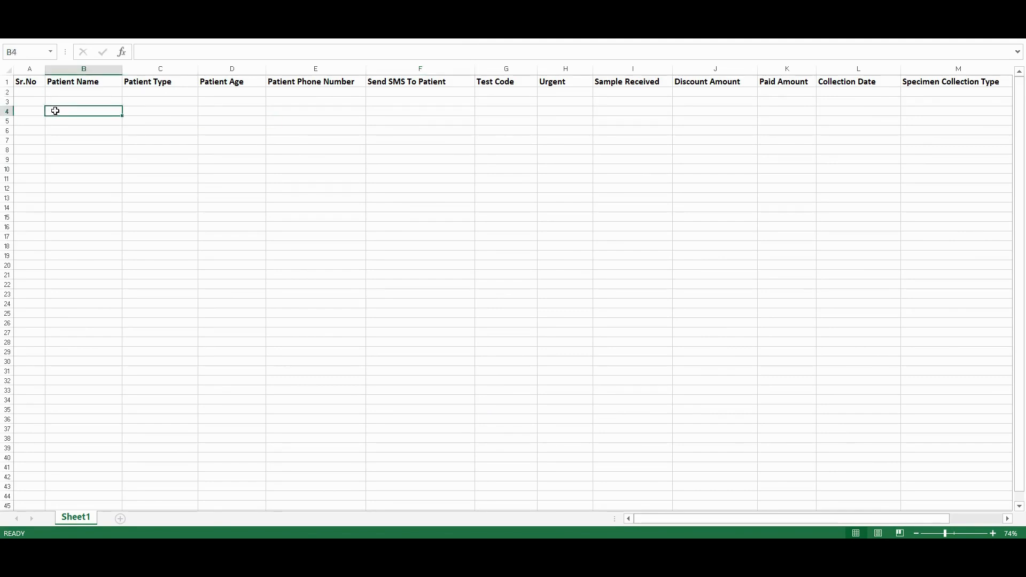
pyautogui.click(62, 92)
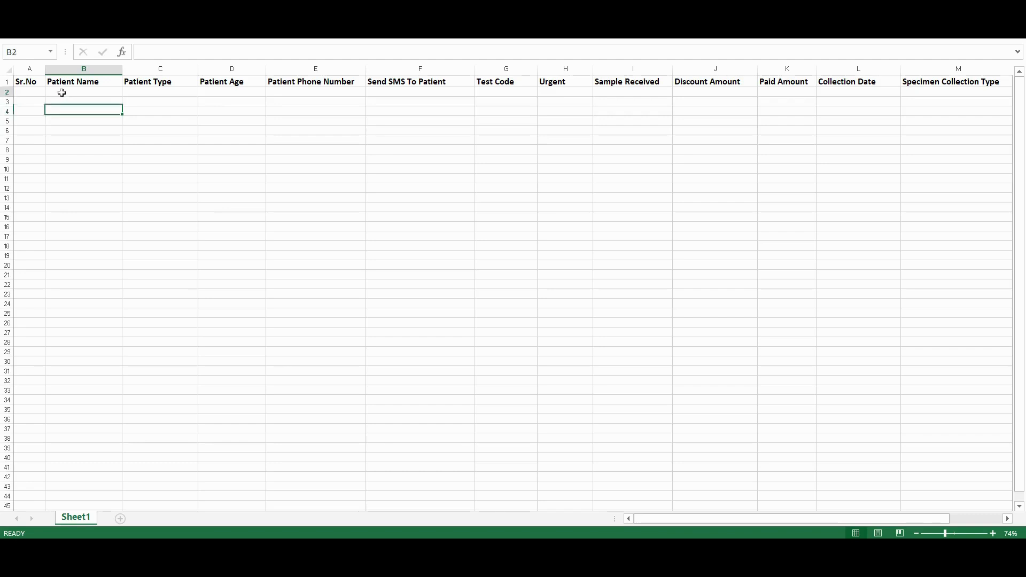
pyautogui.click(62, 101)
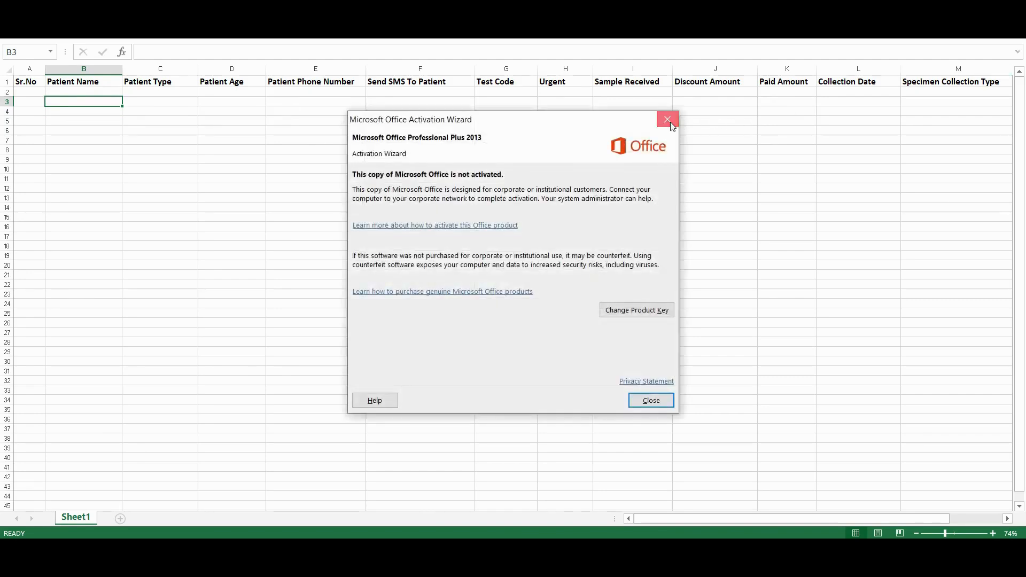
pyautogui.click(667, 120)
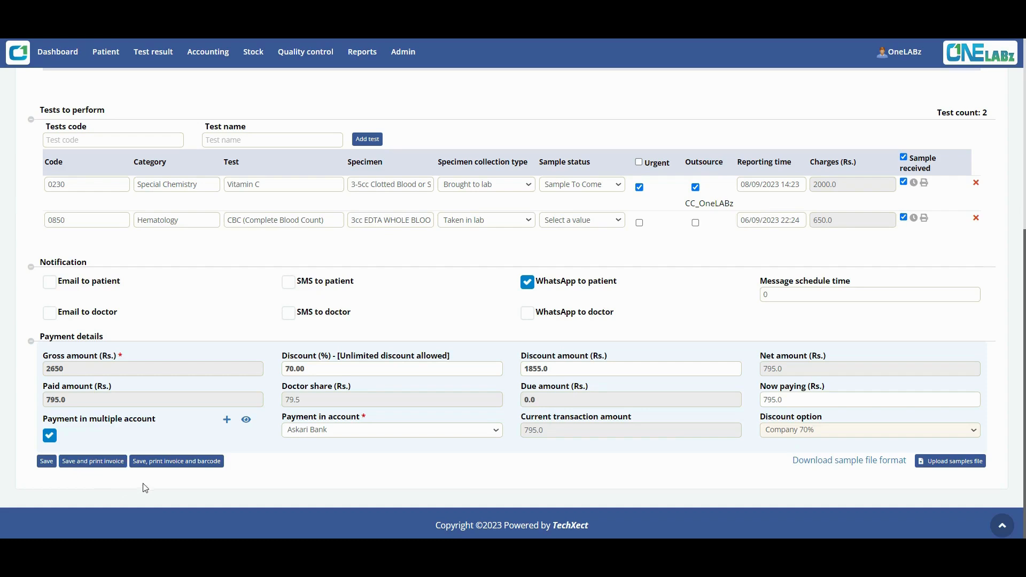
# Save the registration with invoice and barcode label, returning to a blank form with counter 0004.
pyautogui.click(157, 467)
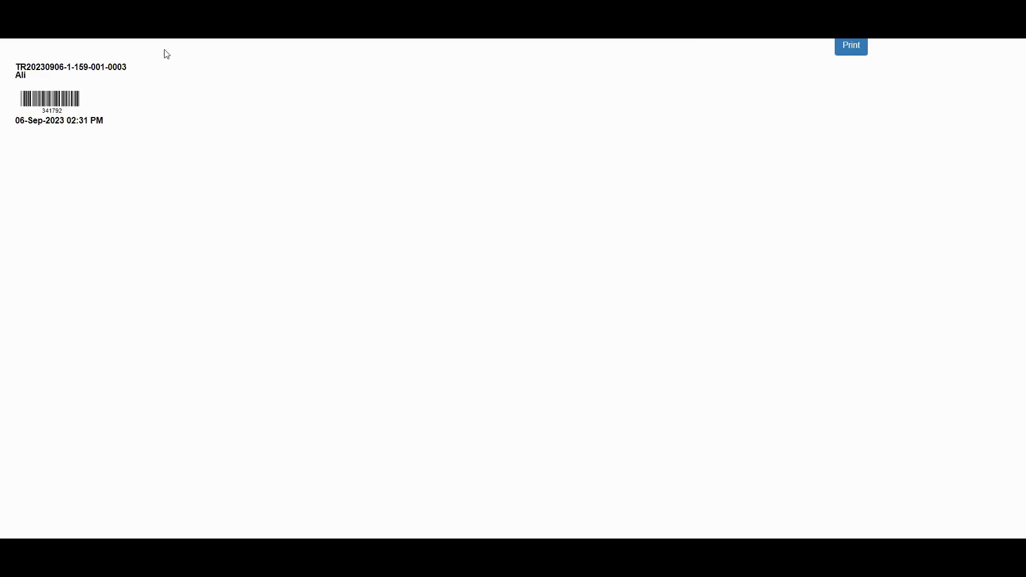
pyautogui.hotkey('ctrl', 'w')
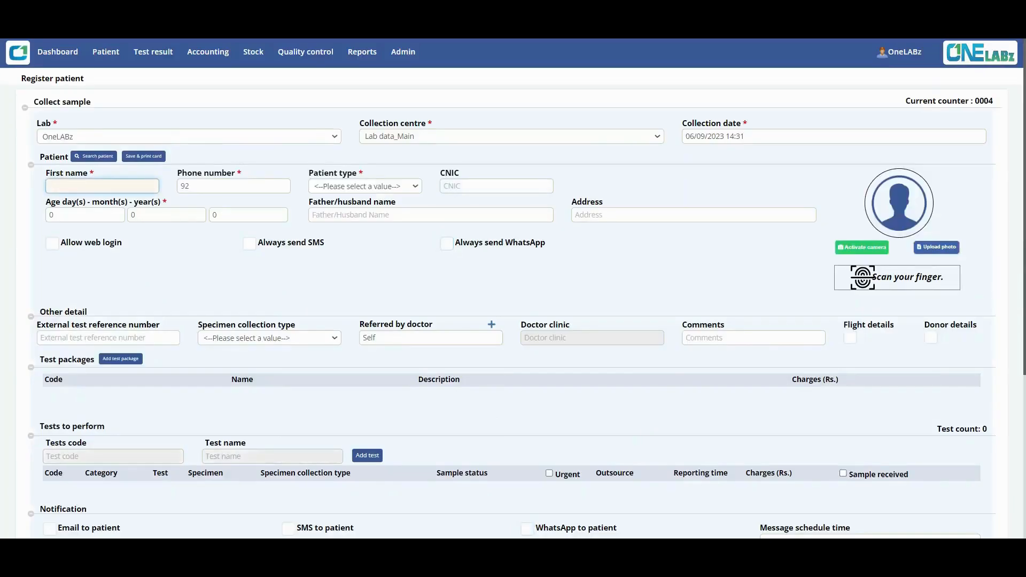